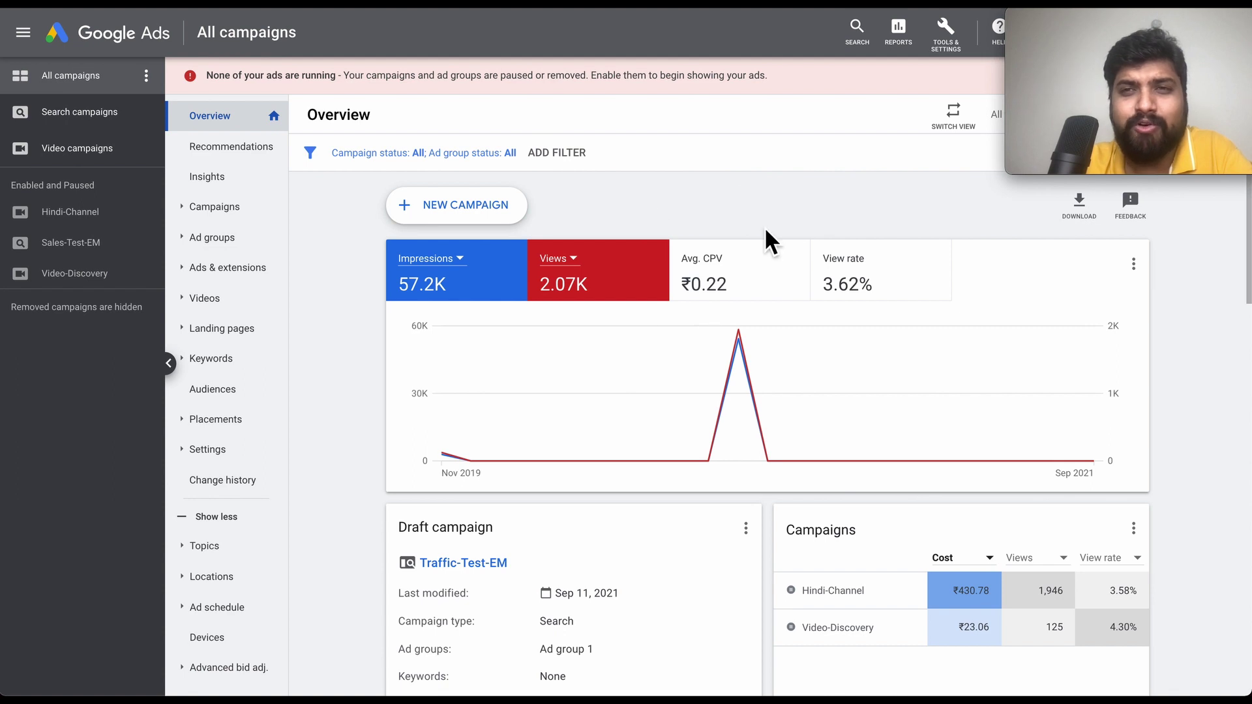
- Open the Conversions page among the measurement tools
left_click(958, 57)
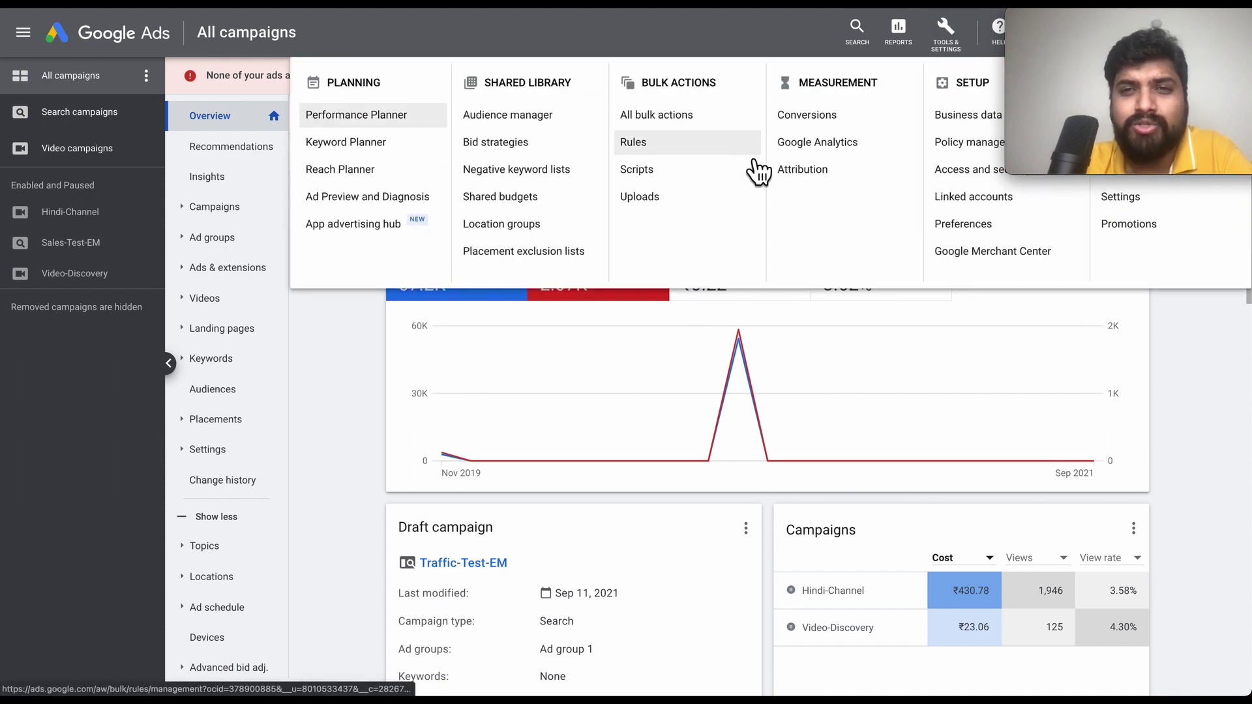
left_click(823, 127)
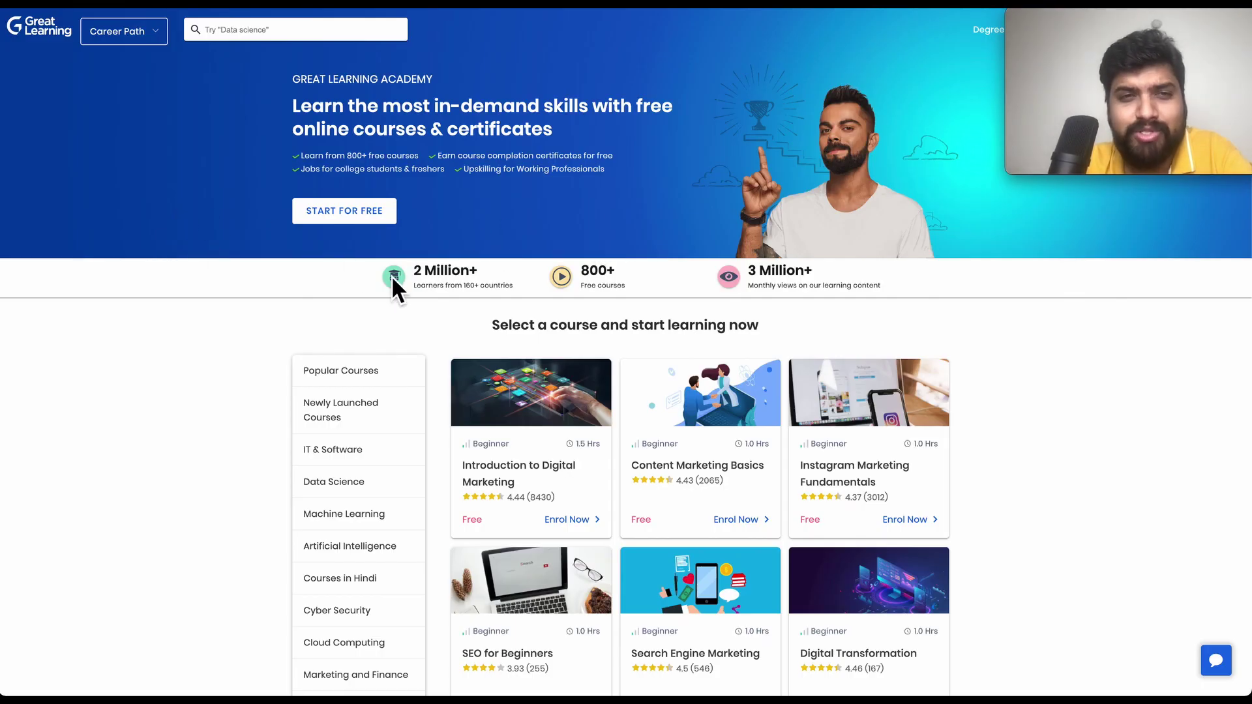
- Look through the Great Learning Academy page, examining its free courses, enrolment links and the CareerBoost section
scroll(392, 277, "down", 2)
scroll(393, 278, "up", 1)
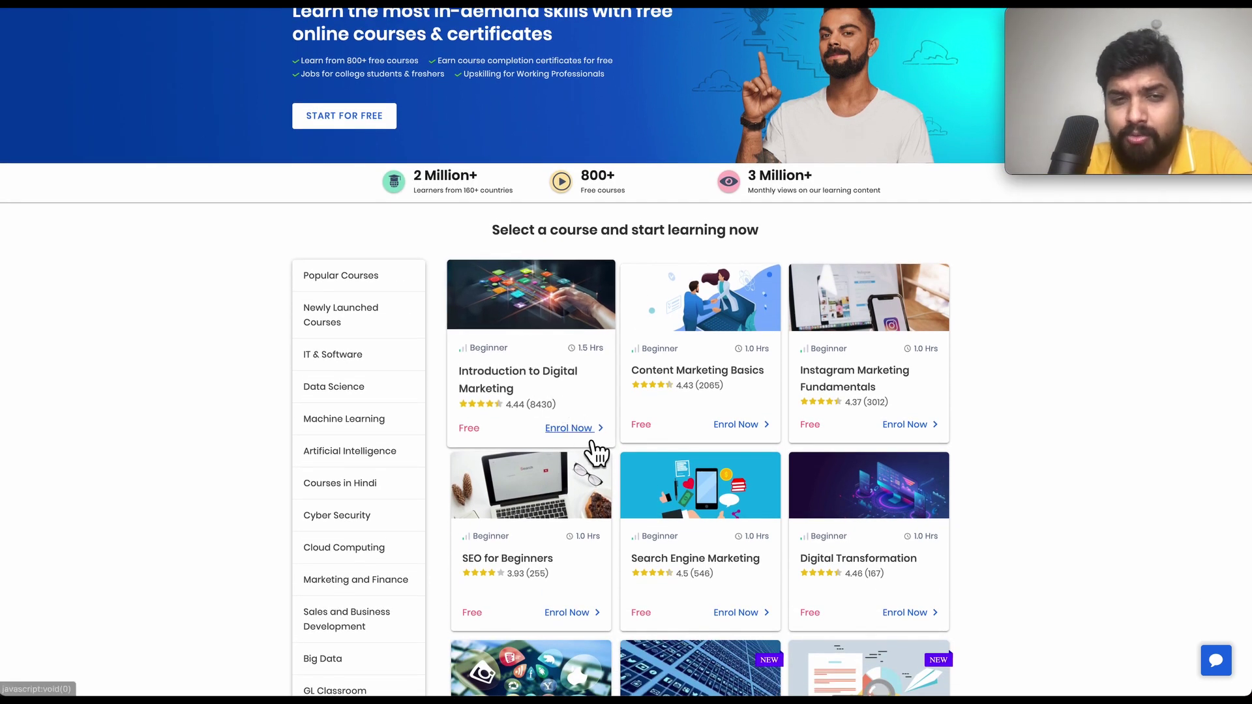
scroll(496, 326, "up", 2)
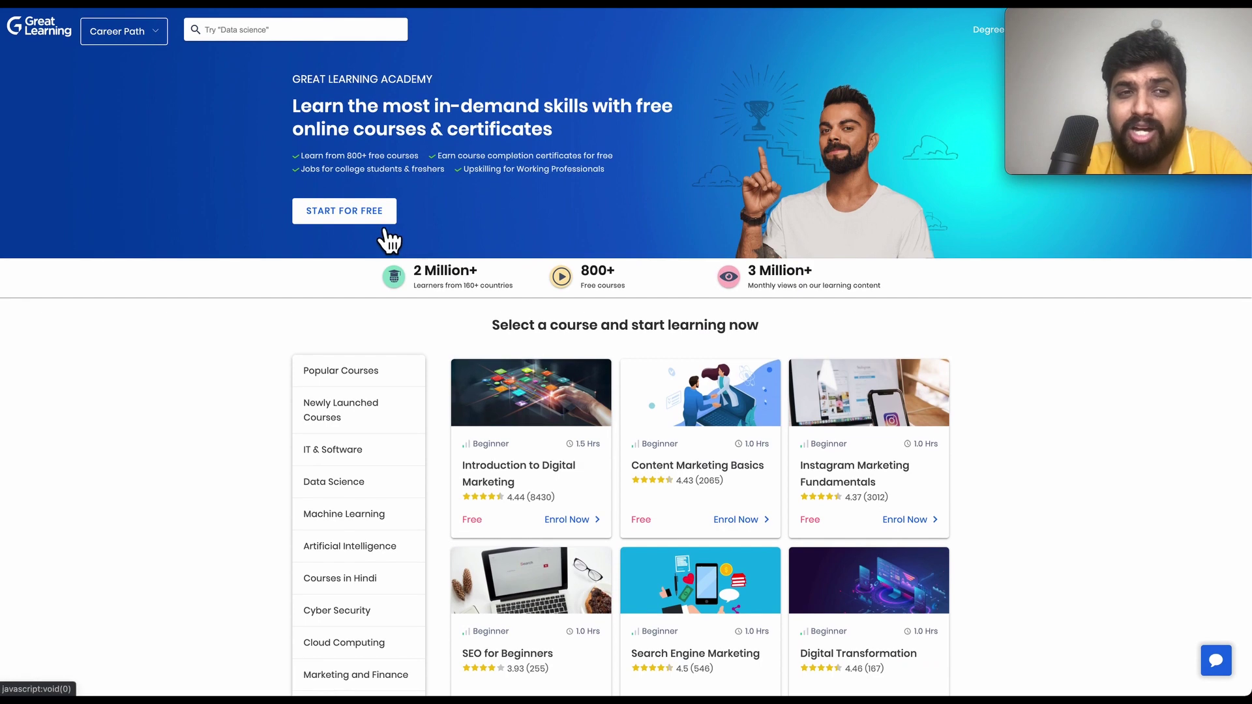
scroll(390, 241, "down", 16)
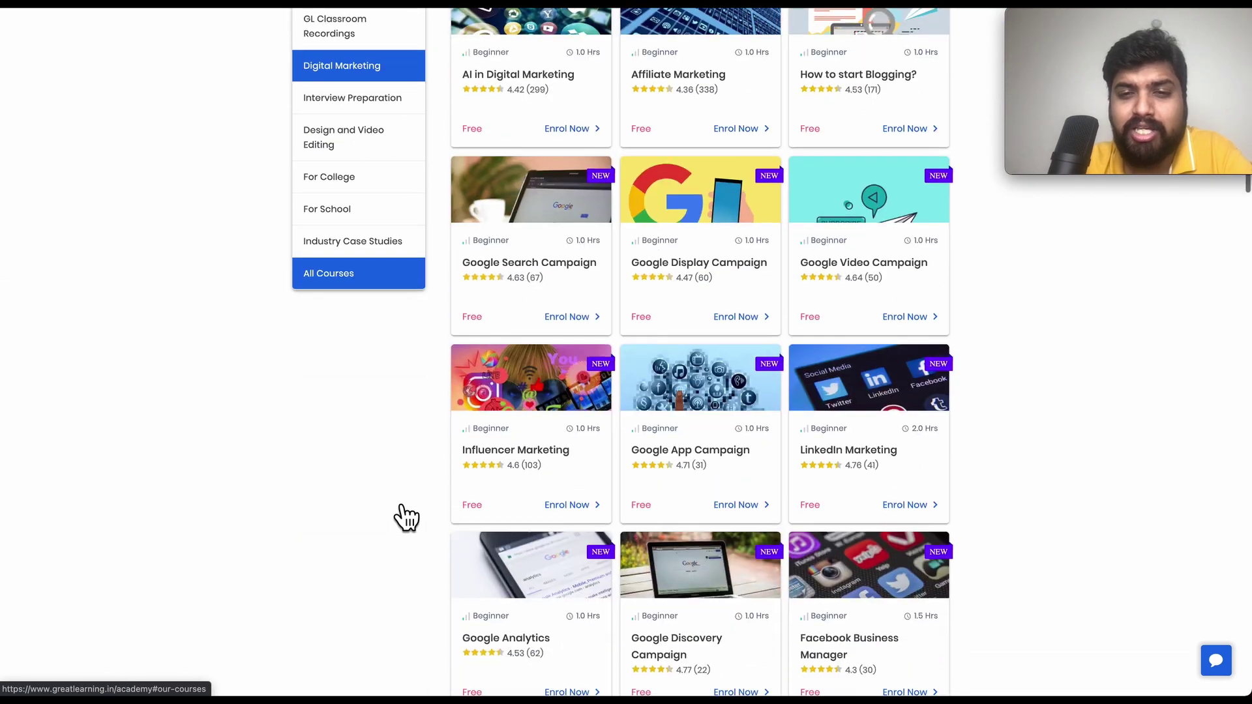
scroll(393, 502, "down", 10)
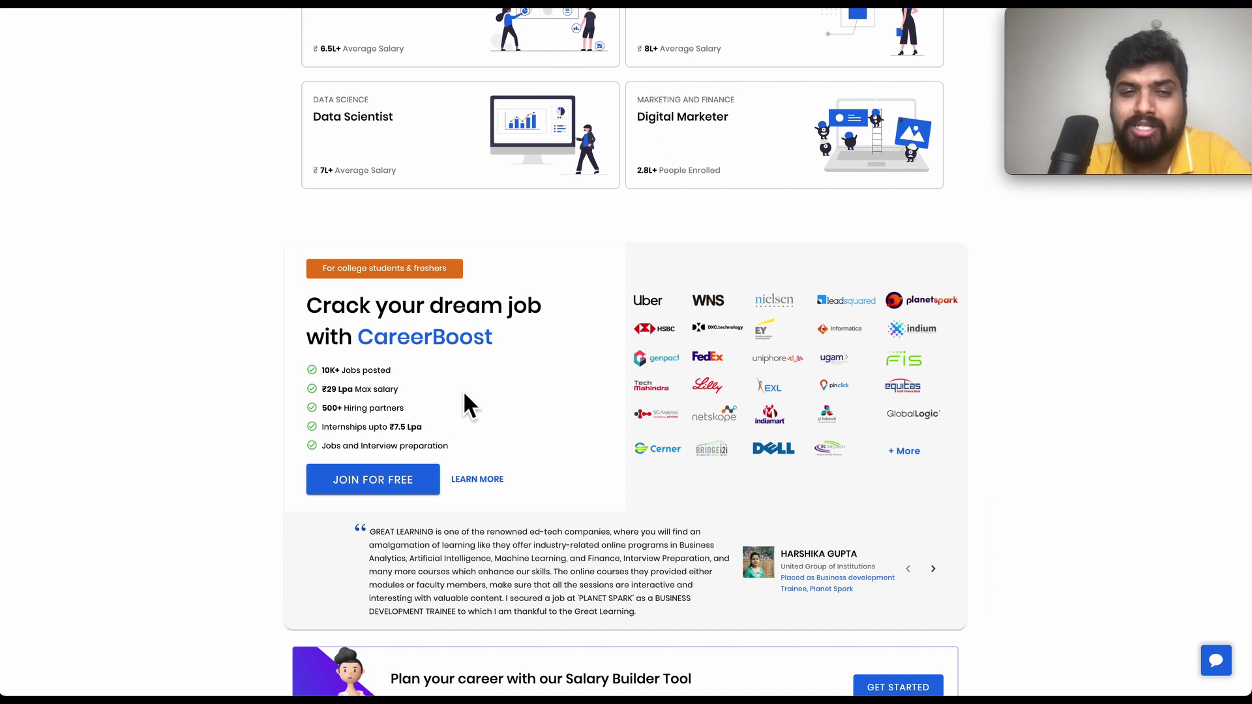
scroll(464, 393, "down", 1)
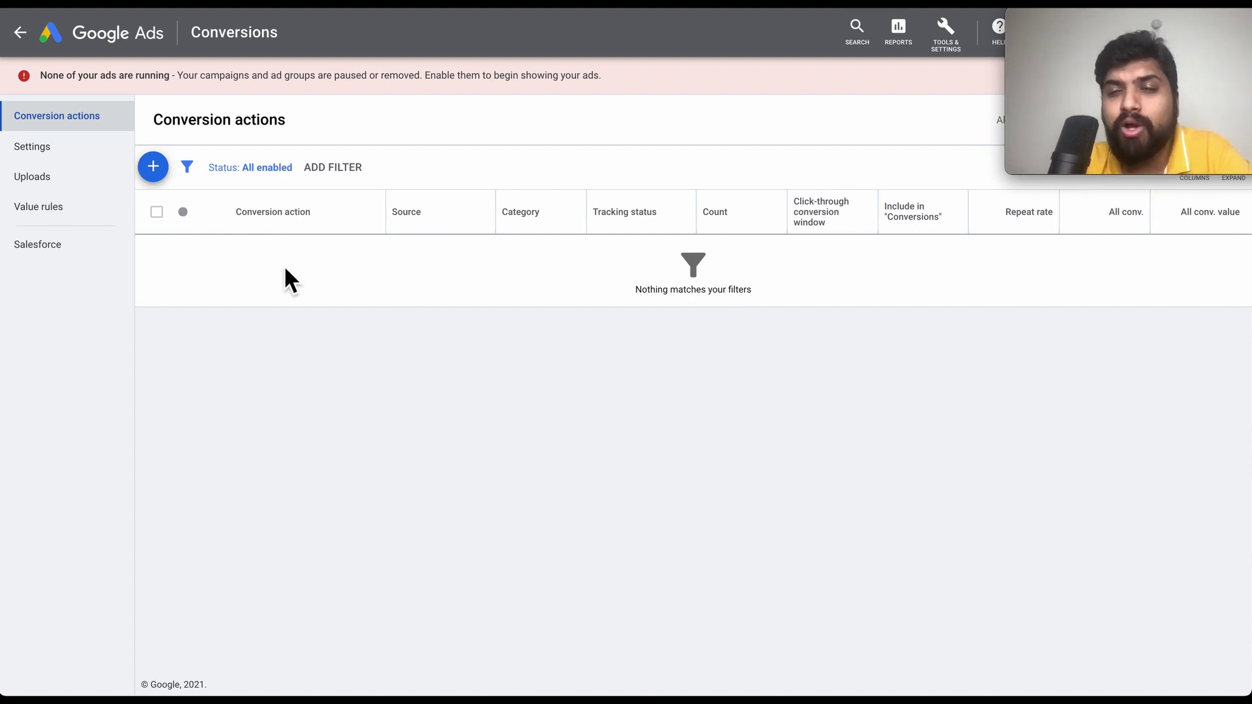
- Start a new conversion action that tracks website conversions
left_click(165, 174)
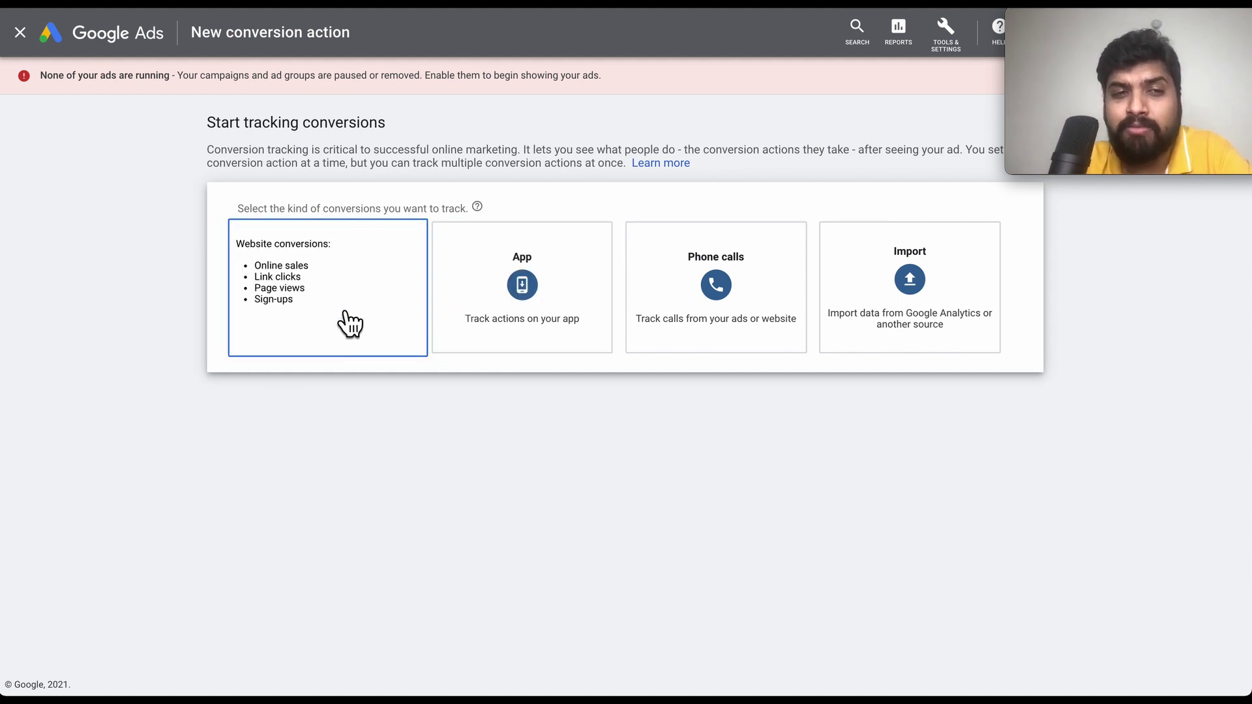
left_click(349, 321)
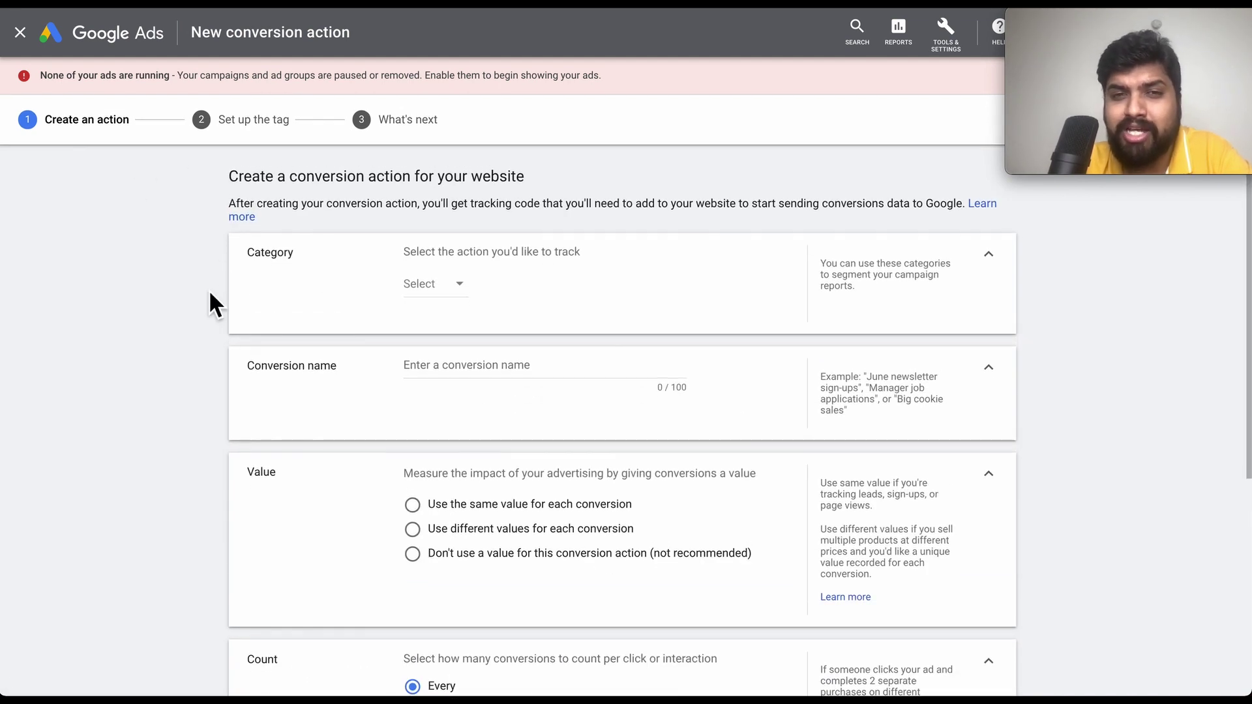
- Review the available sales, leads and other conversion categories and choose Other
scroll(215, 290, "down", 1)
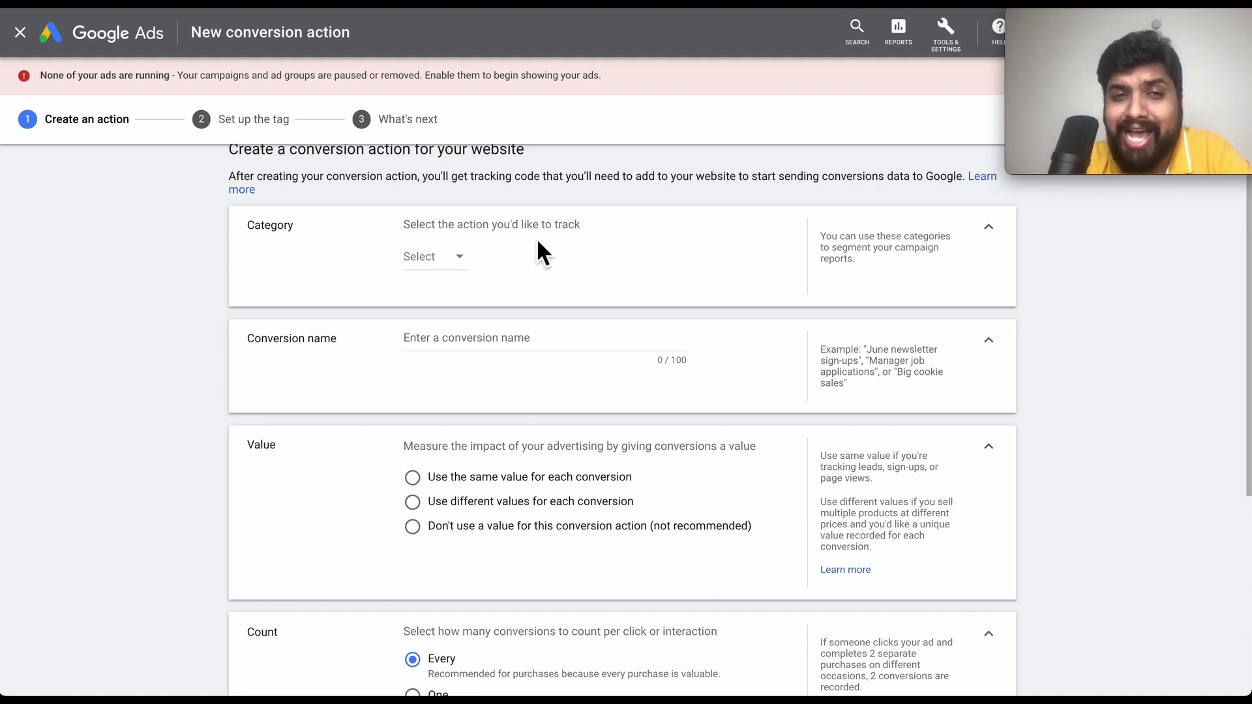
left_click(471, 267)
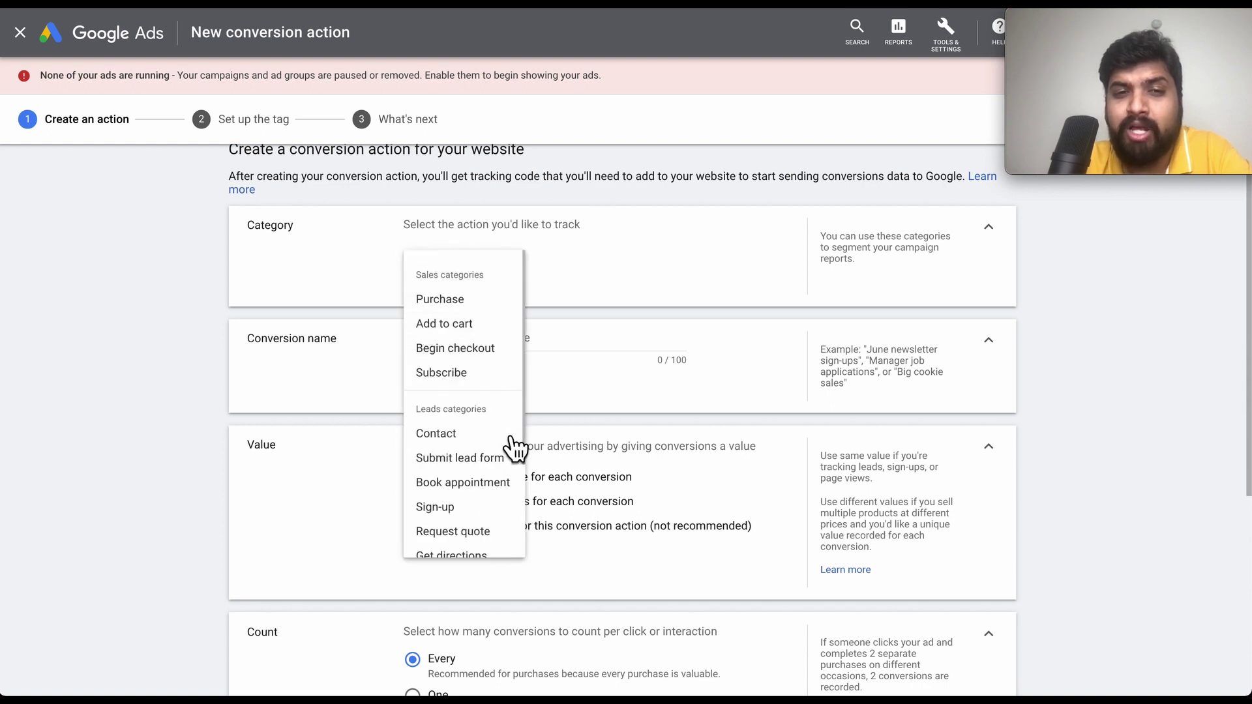
scroll(511, 444, "down", 1)
scroll(512, 444, "down", 1)
scroll(511, 443, "up", 2)
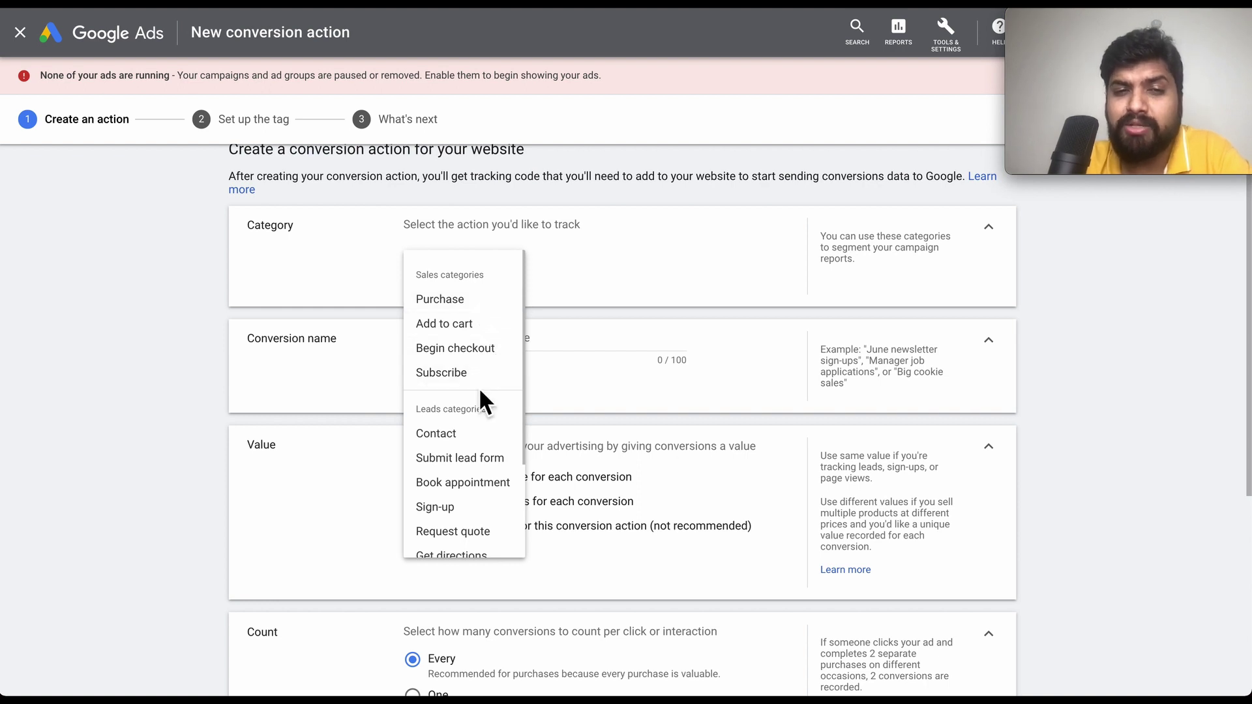
scroll(490, 466, "down", 1)
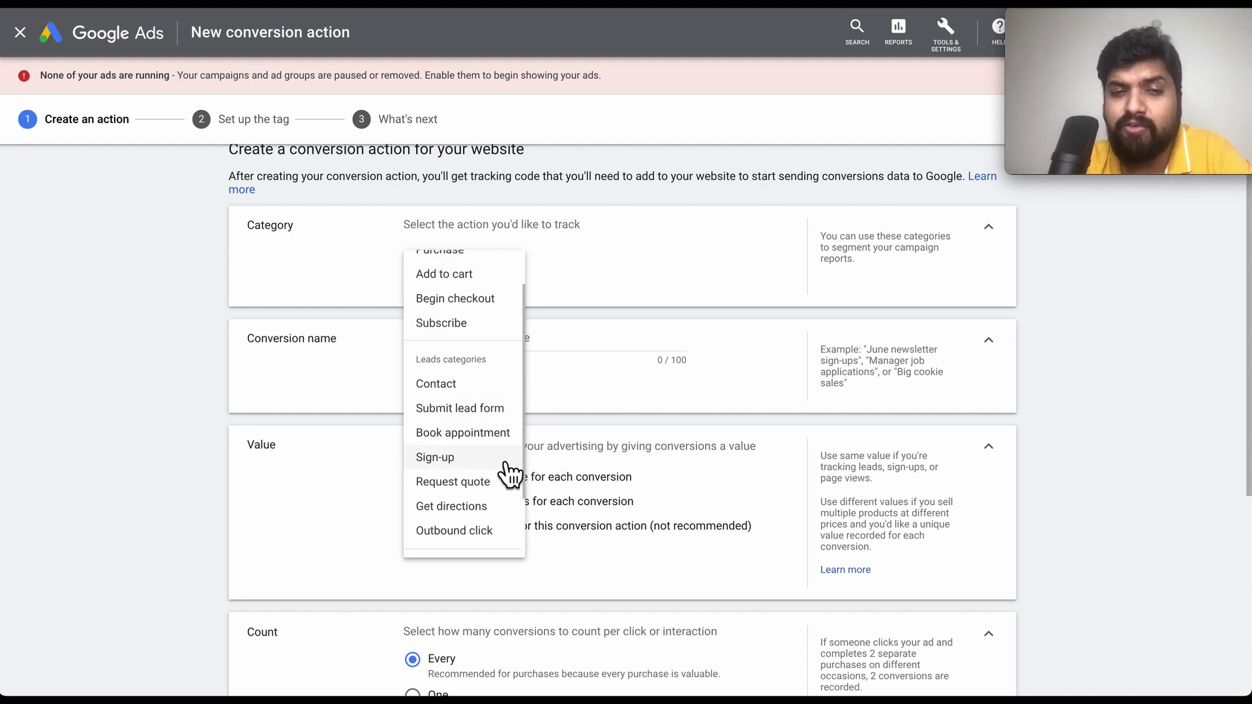
scroll(510, 474, "down", 1)
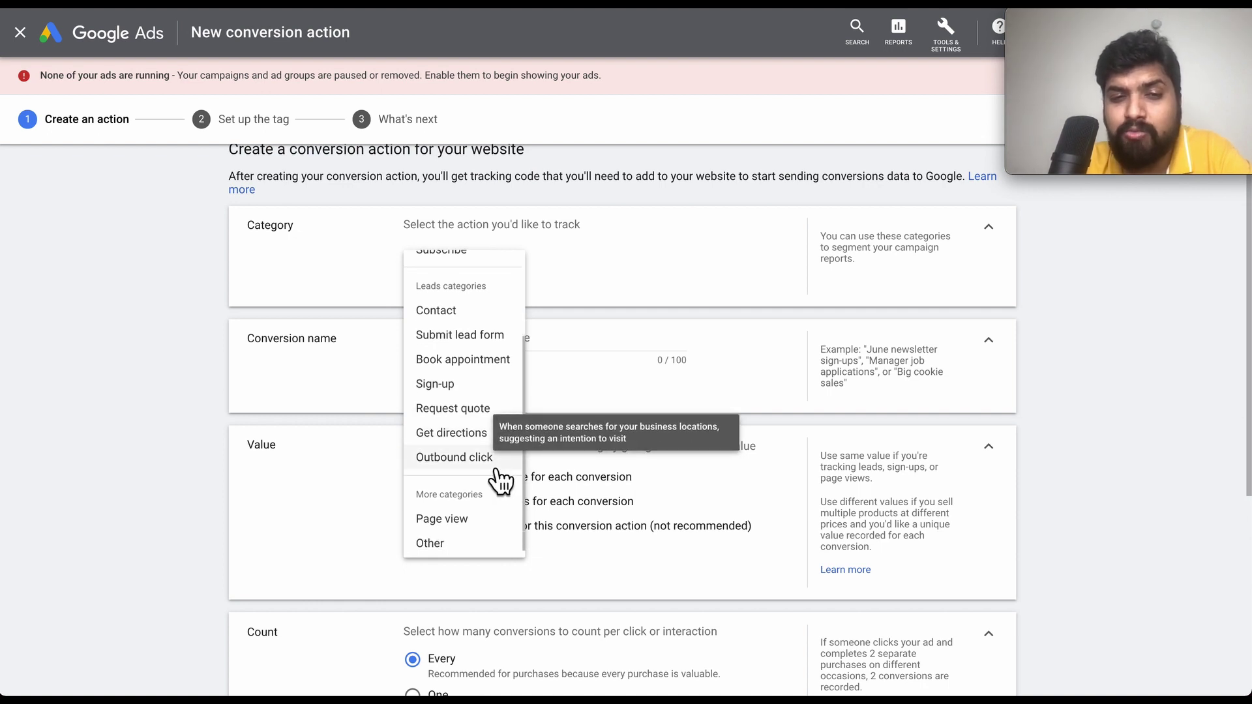
scroll(503, 485, "down", 1)
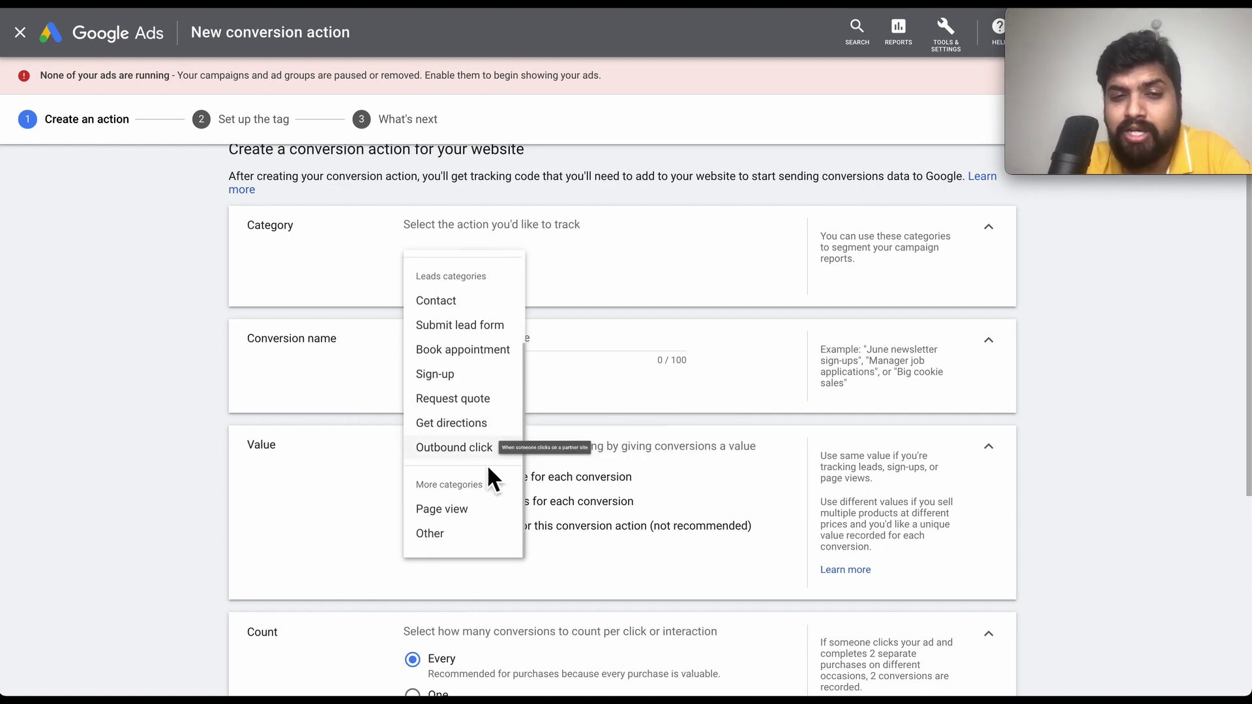
left_click(468, 545)
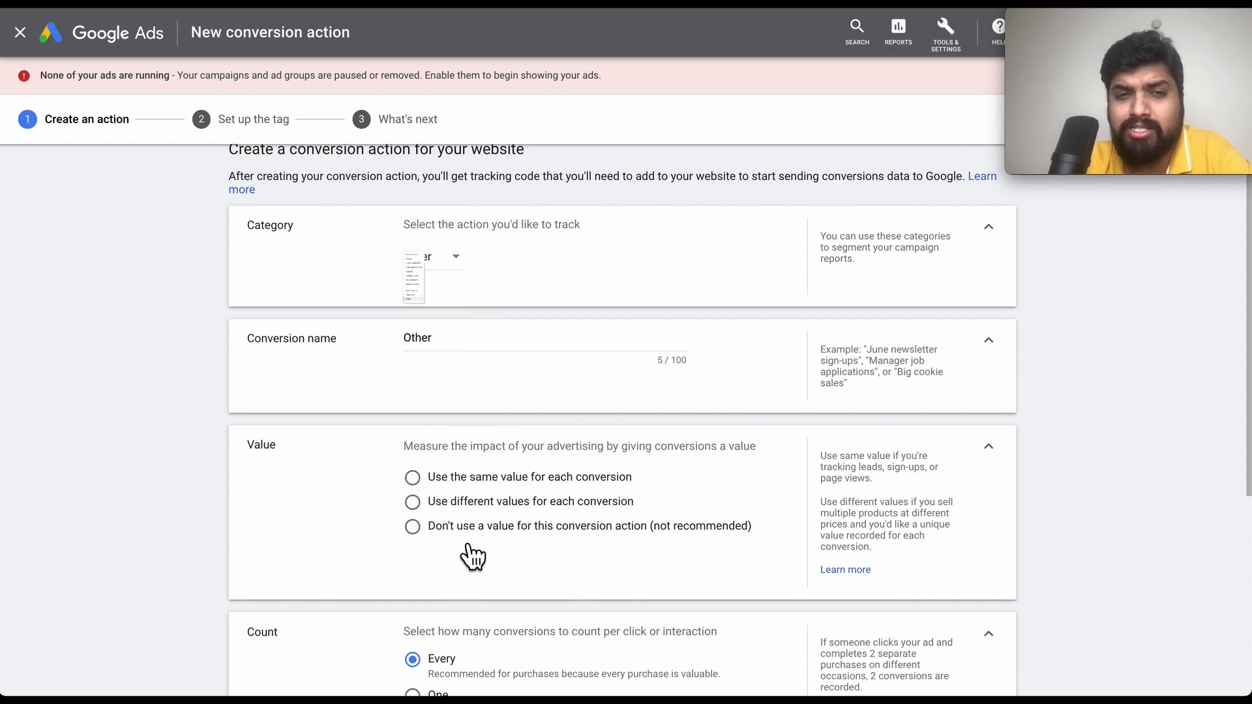
- Change the category of the conversion action to Sign-up
left_click(467, 267)
scroll(488, 372, "up", 3)
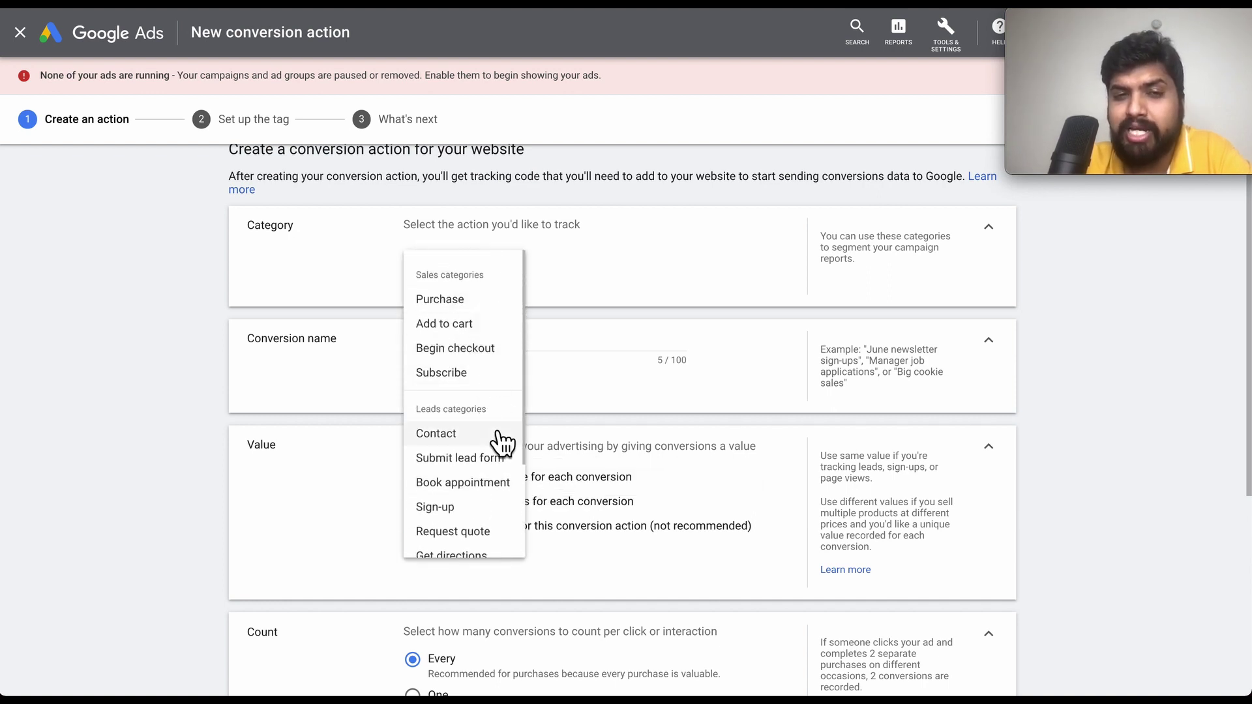
scroll(502, 443, "down", 2)
scroll(502, 443, "up", 2)
scroll(502, 443, "down", 2)
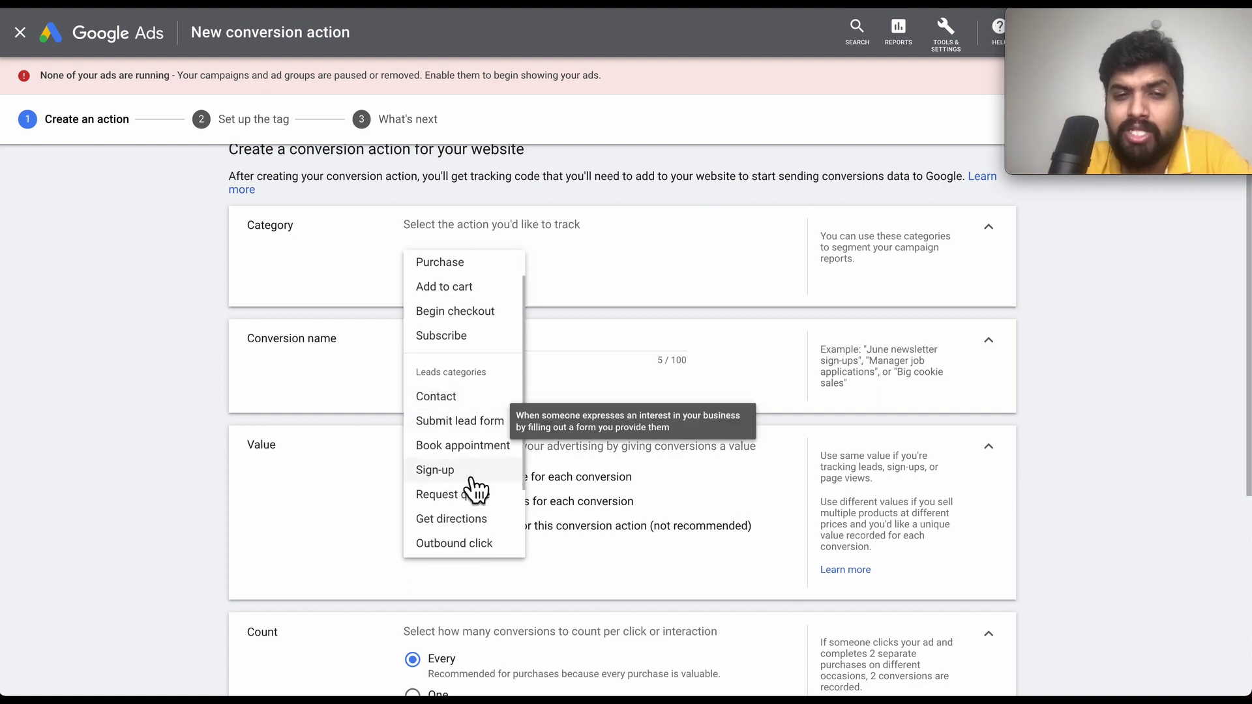
left_click(443, 470)
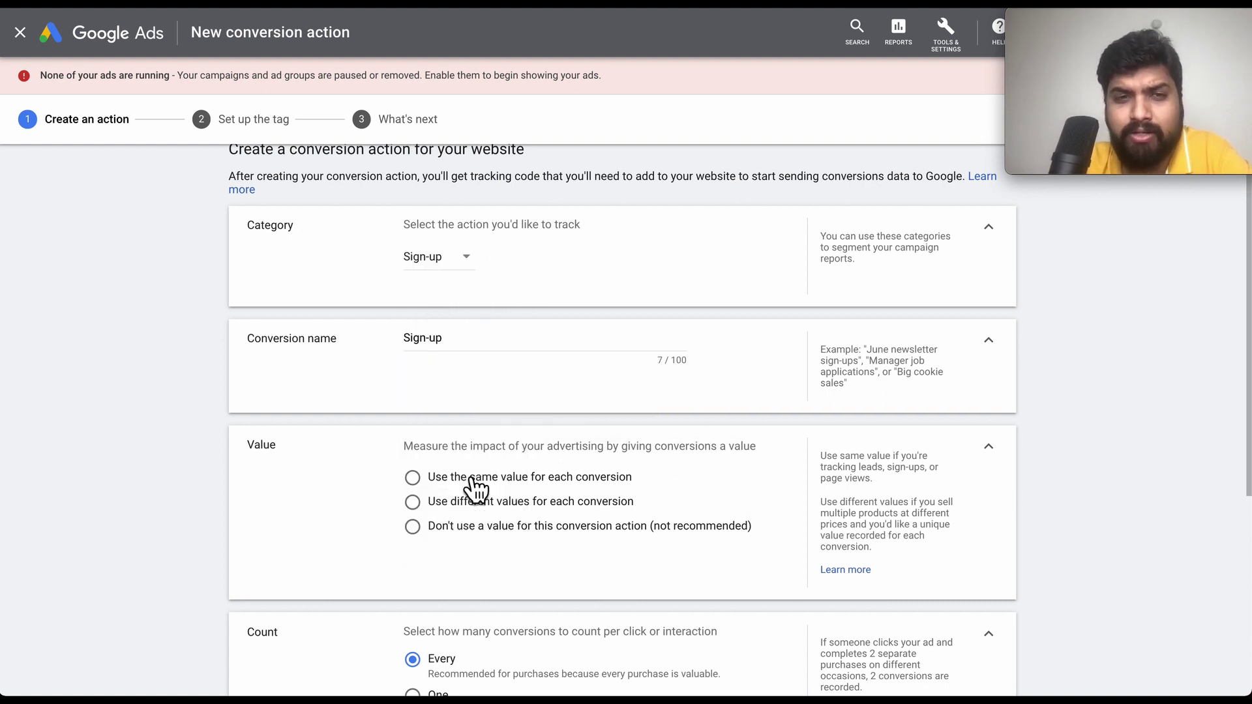
- Rename the conversion action to Free Sign-up
scroll(492, 392, "down", 1)
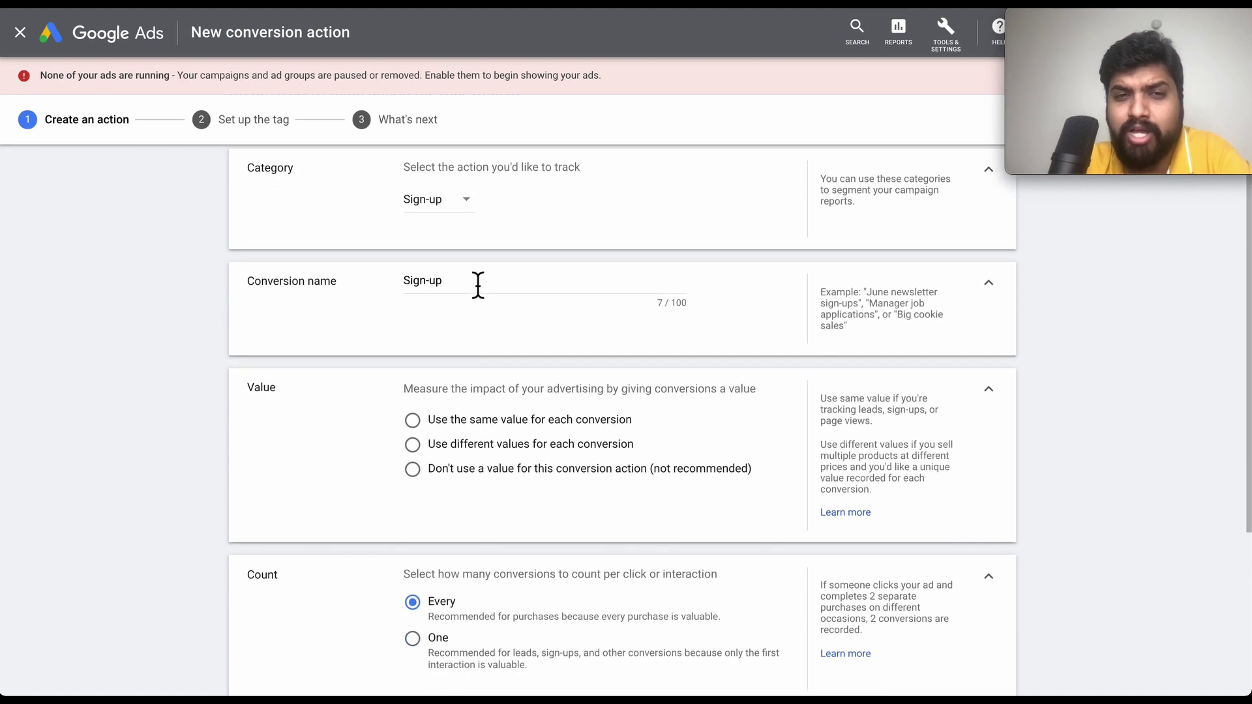
left_click(454, 293)
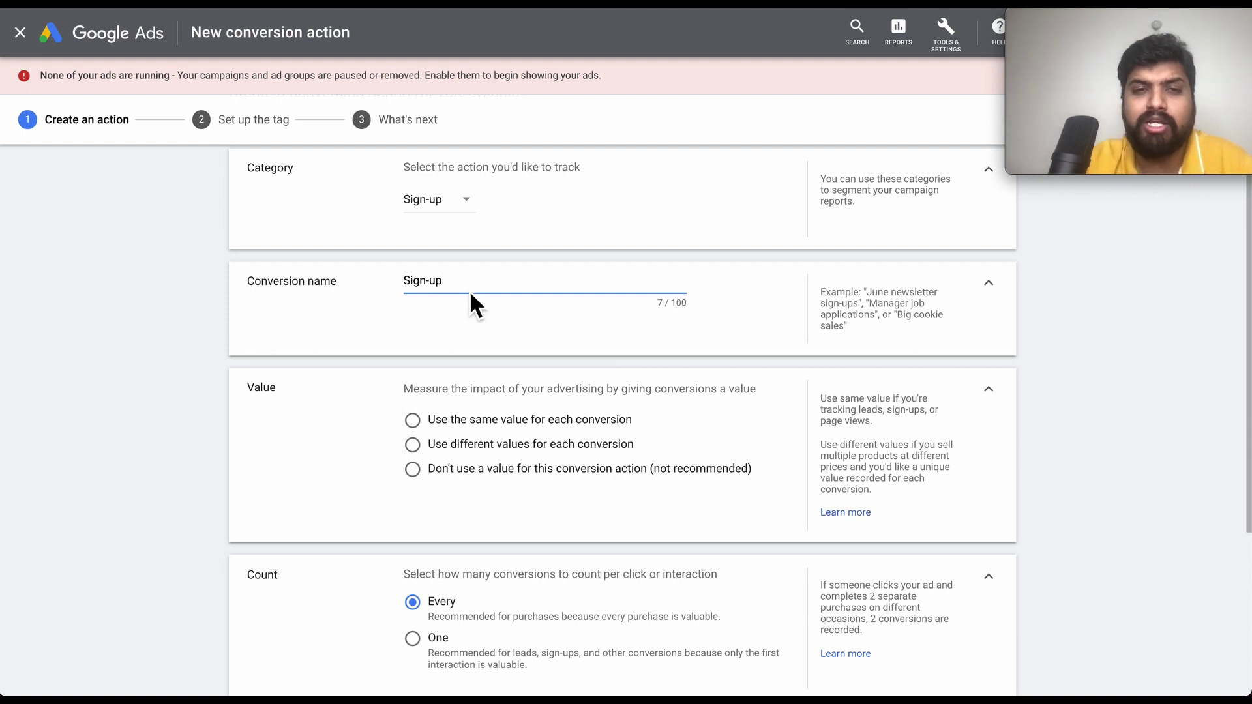
key("Left")
key("Left")
key("Left")
key("Left")
key("Left")
key("Left")
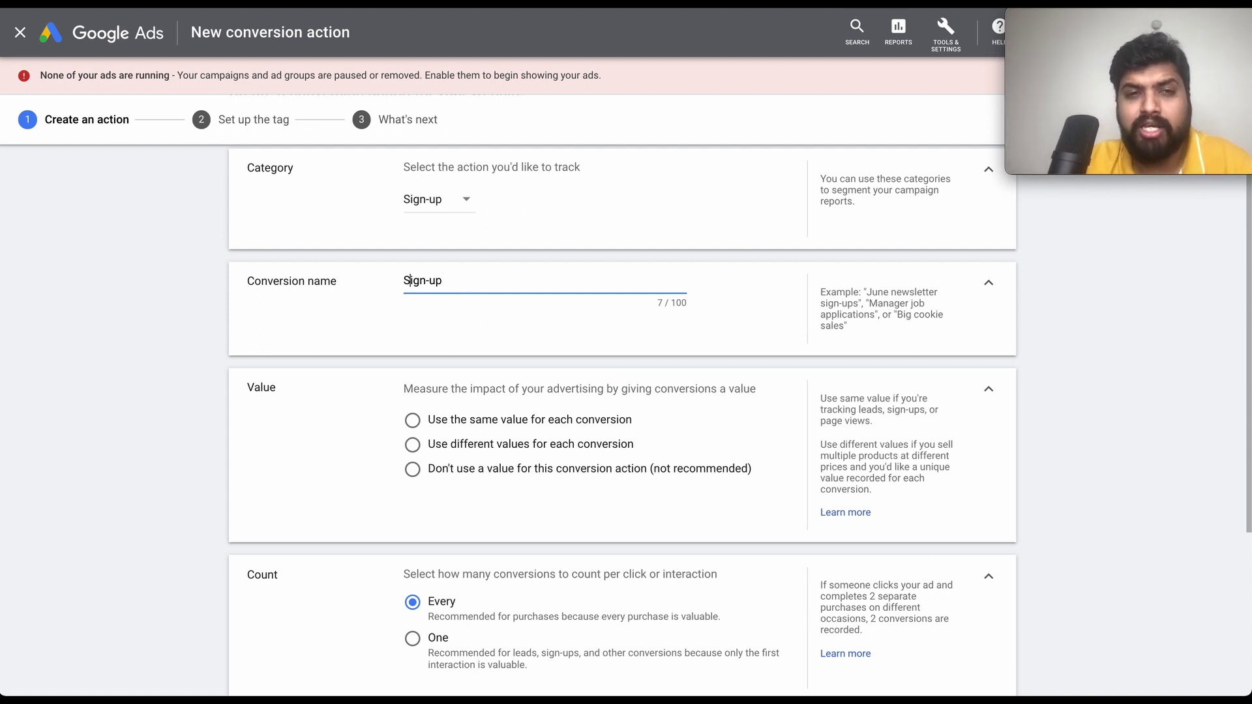
type("Free")
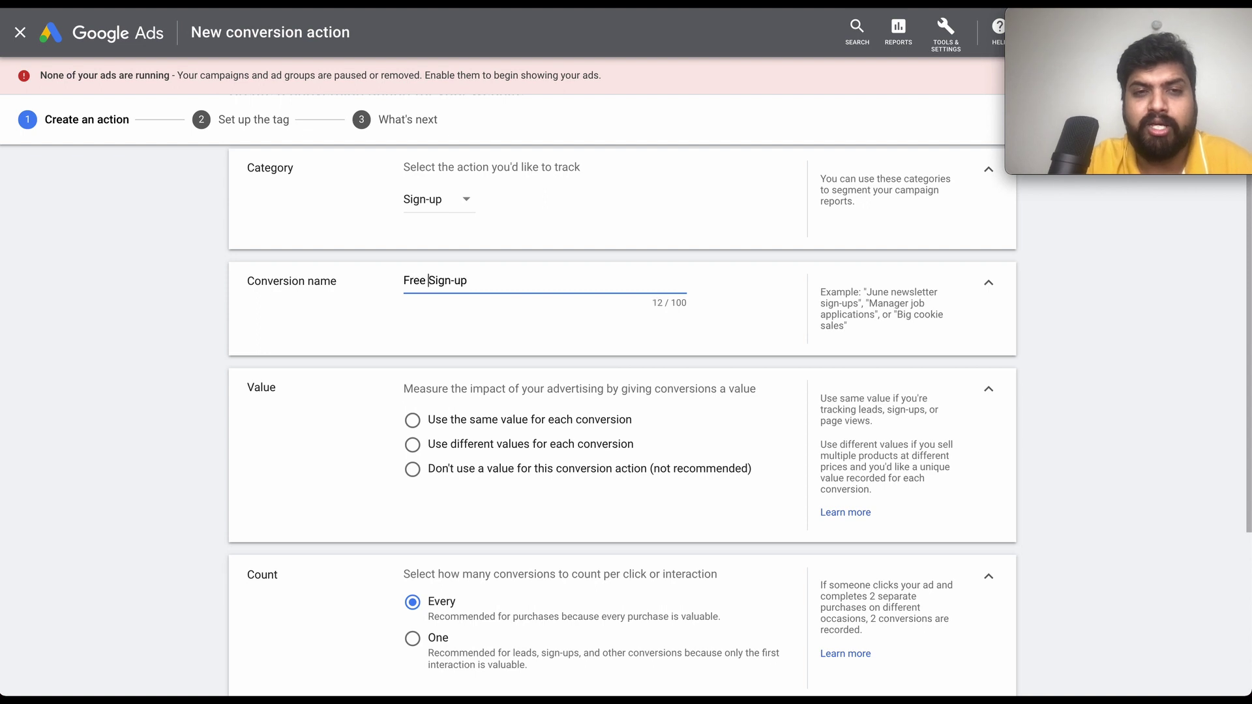
- Use the same value for each conversion and set it to 1 Indian Rupee
scroll(554, 430, "down", 1)
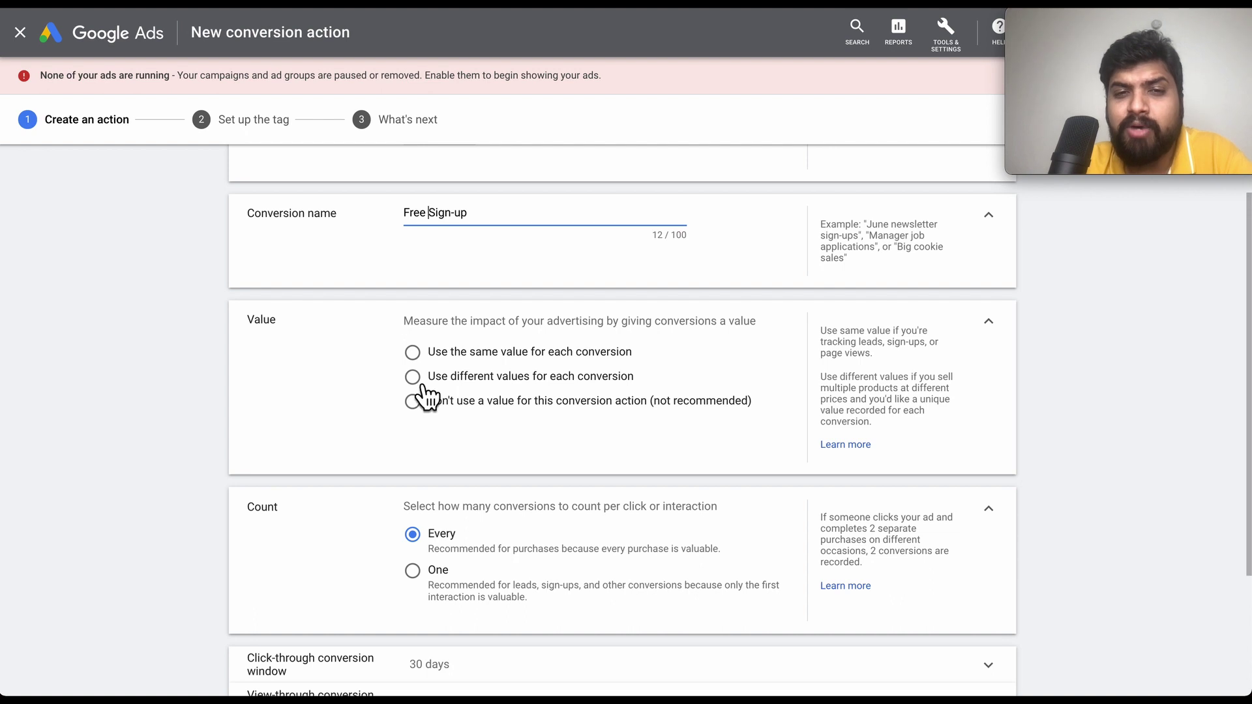
left_click(416, 358)
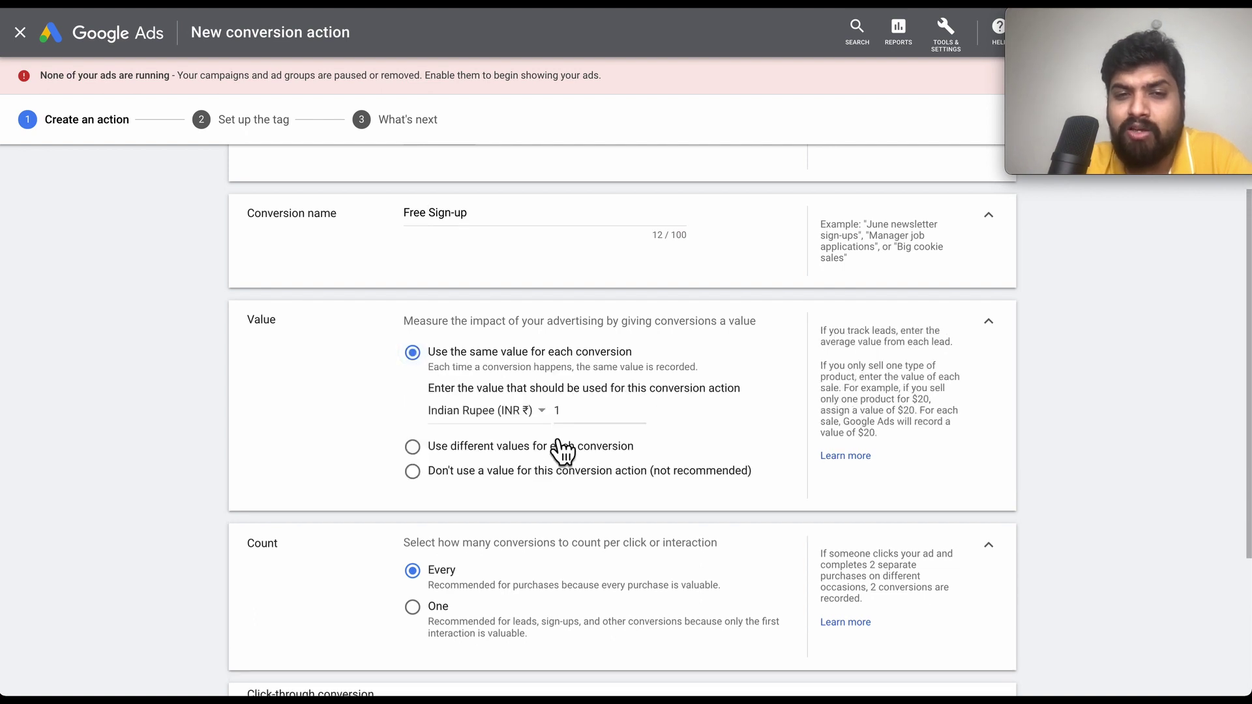
key("BackSpace")
type("0")
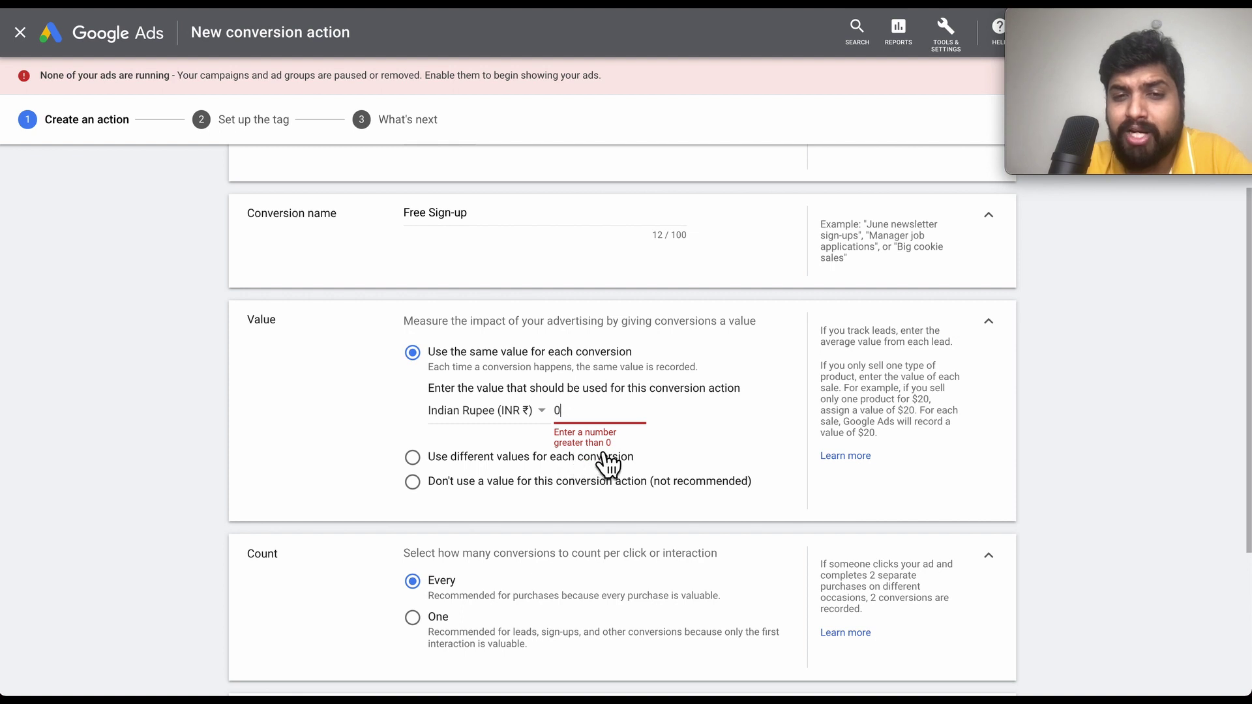
key("BackSpace")
type("1")
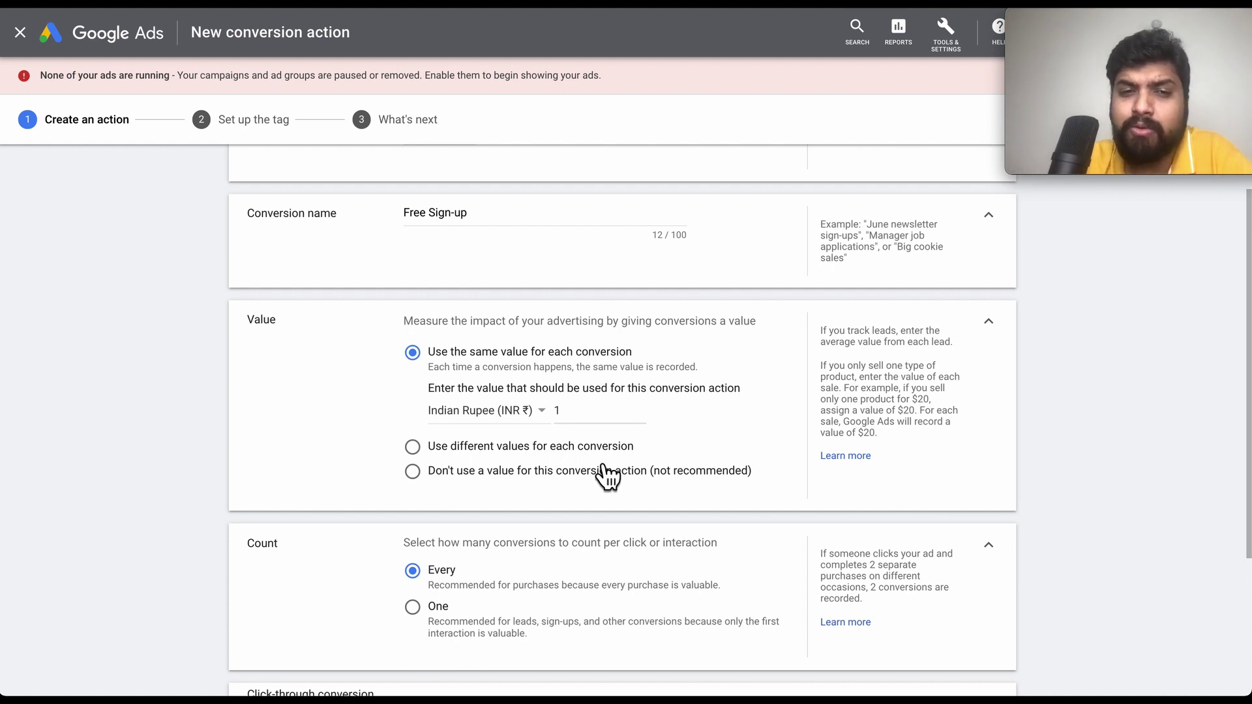
- Check the sign-up options on the Great Learning page, and set the conversion action's count to One per click or interaction
scroll(593, 456, "down", 2)
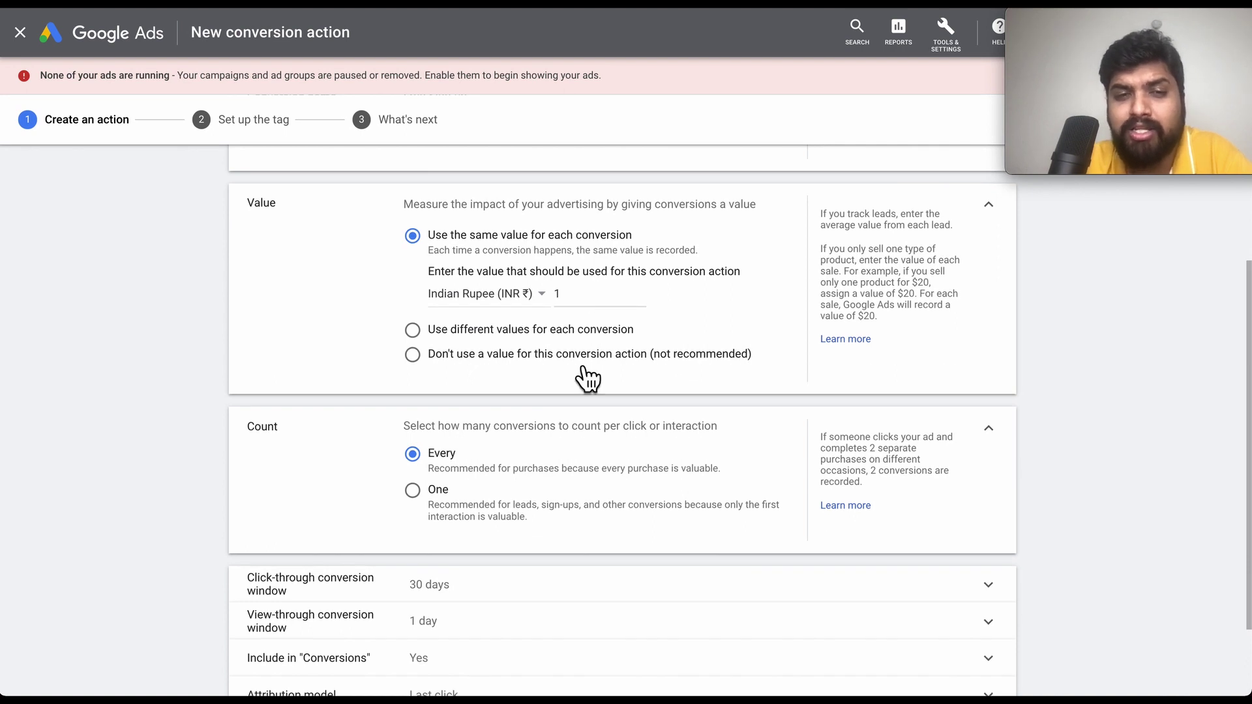
scroll(574, 391, "down", 2)
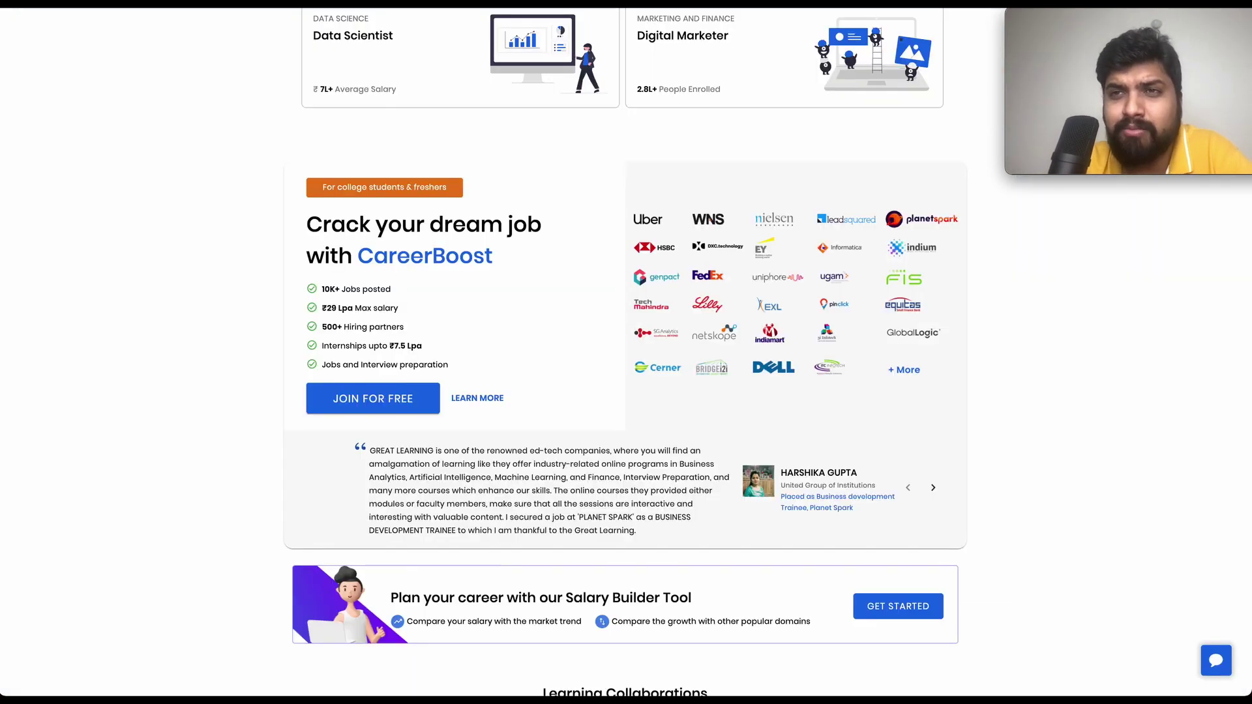
scroll(398, 430, "down", 2)
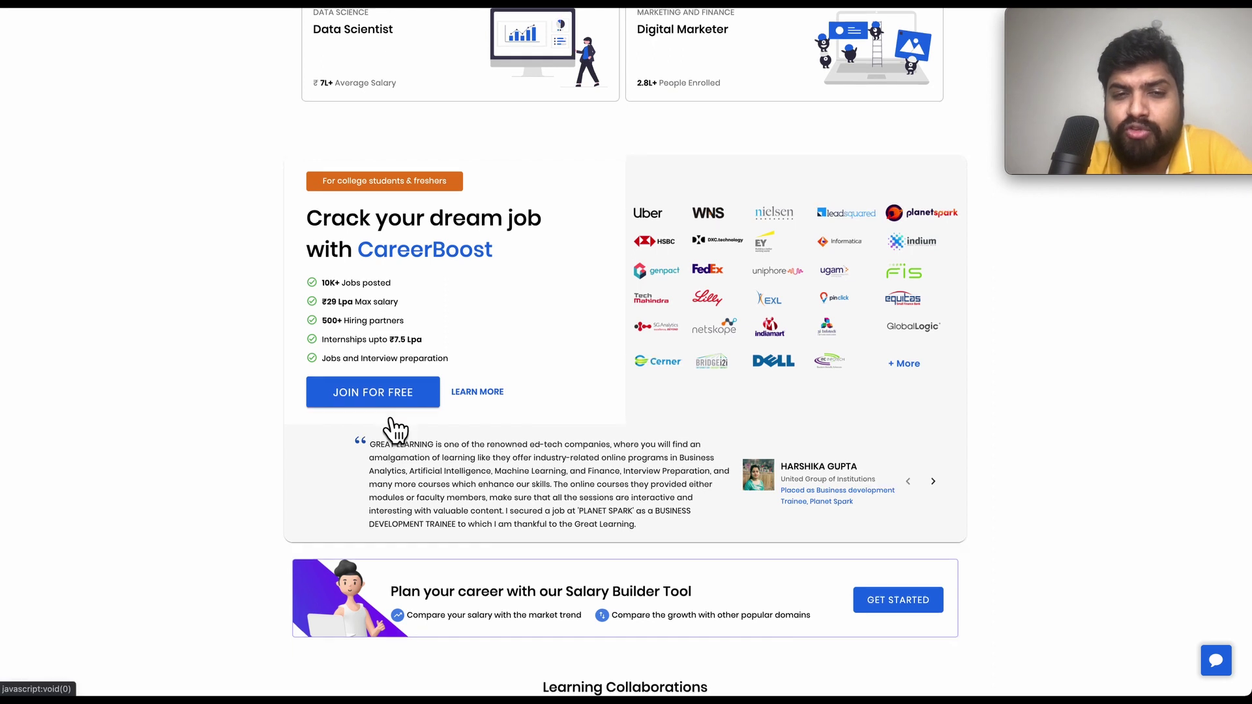
scroll(502, 390, "down", 3)
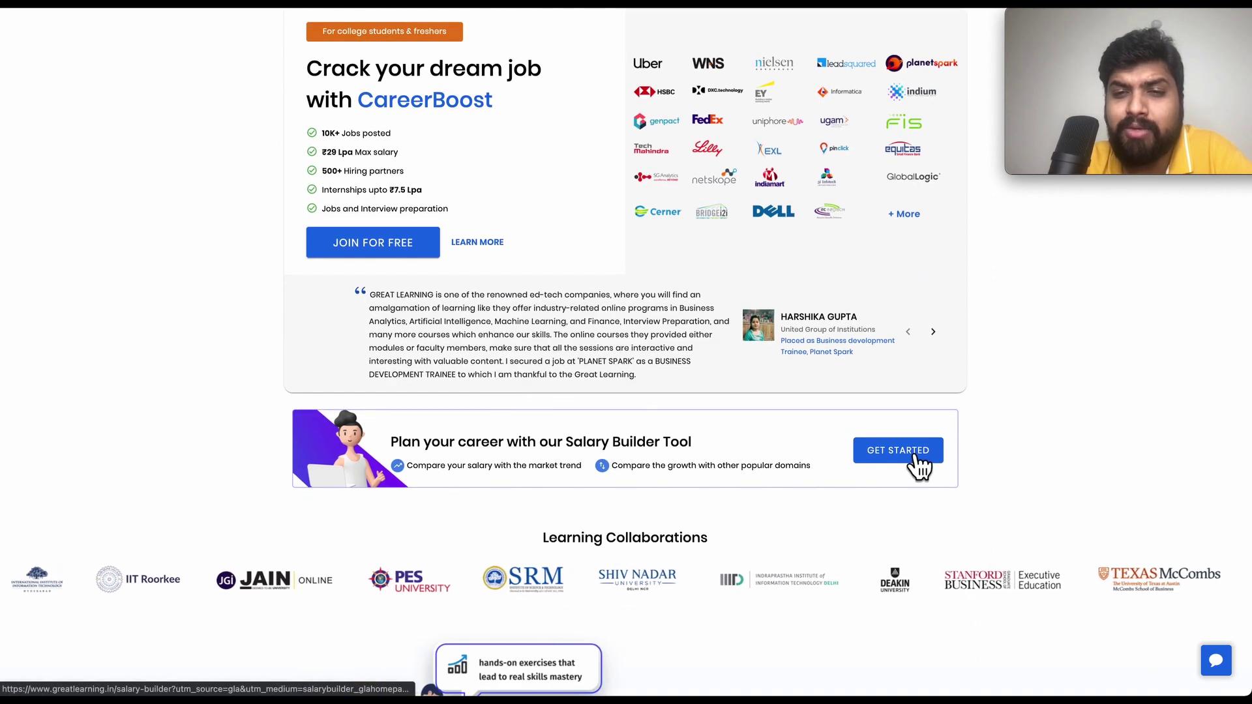
scroll(656, 461, "up", 3)
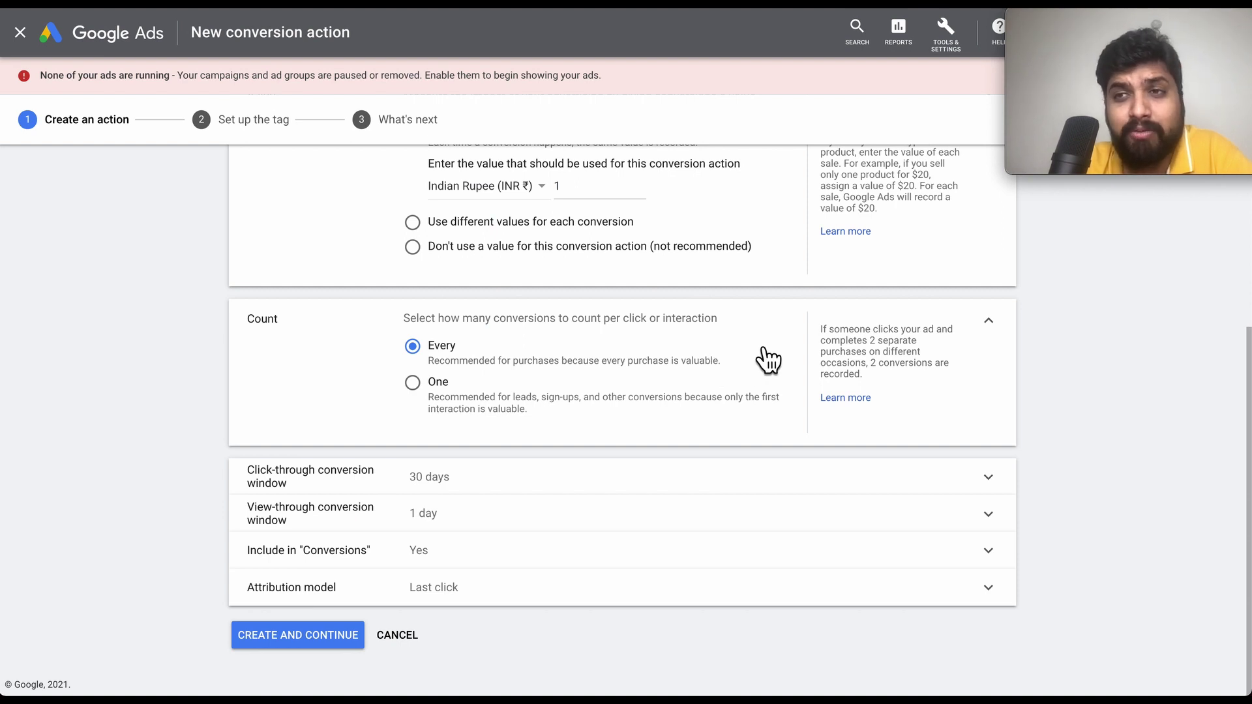
left_click(418, 391)
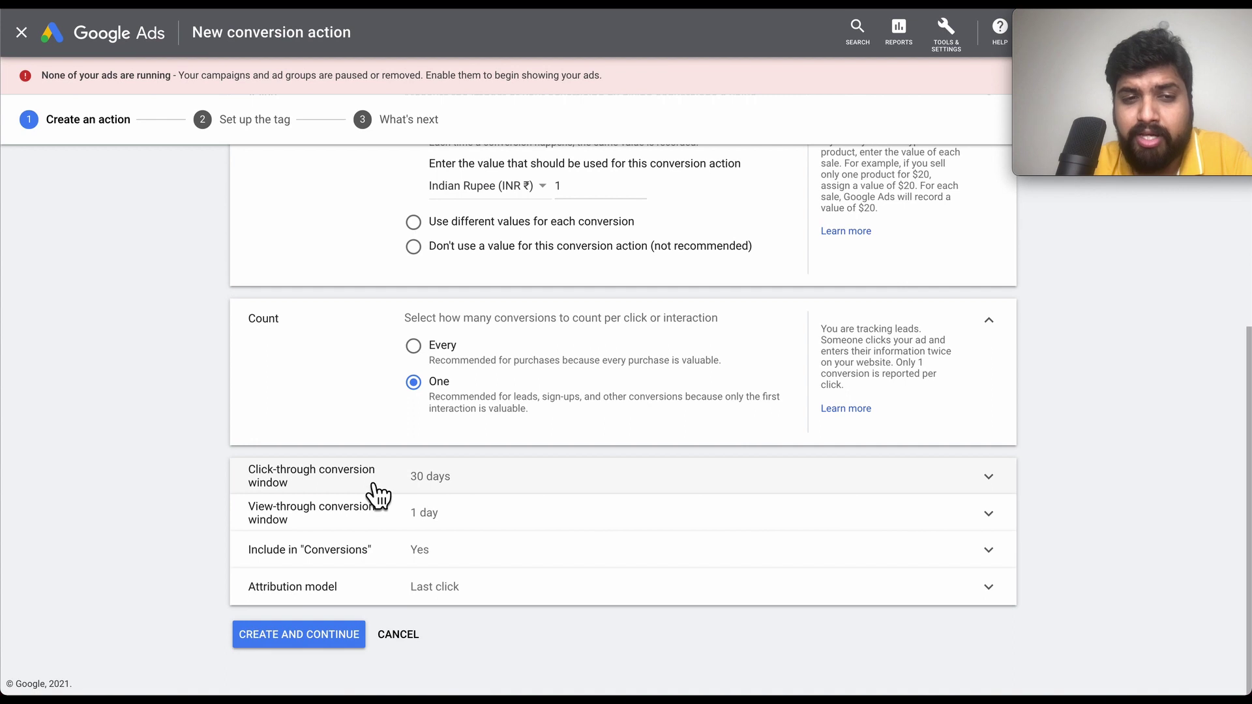
- Expand the click-through conversion window settings and highlight the sentence about conversions happening days after an ad interaction
left_click(366, 481)
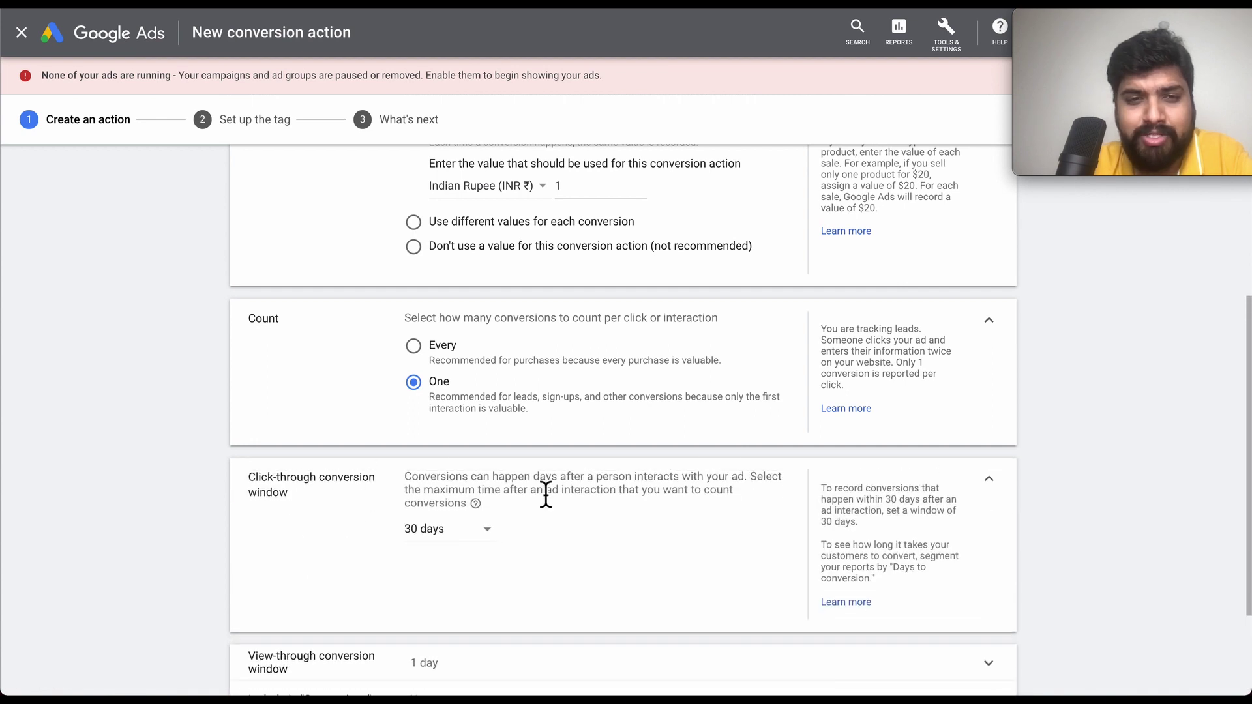
scroll(571, 505, "down", 2)
left_click_drag(405, 383, 752, 393)
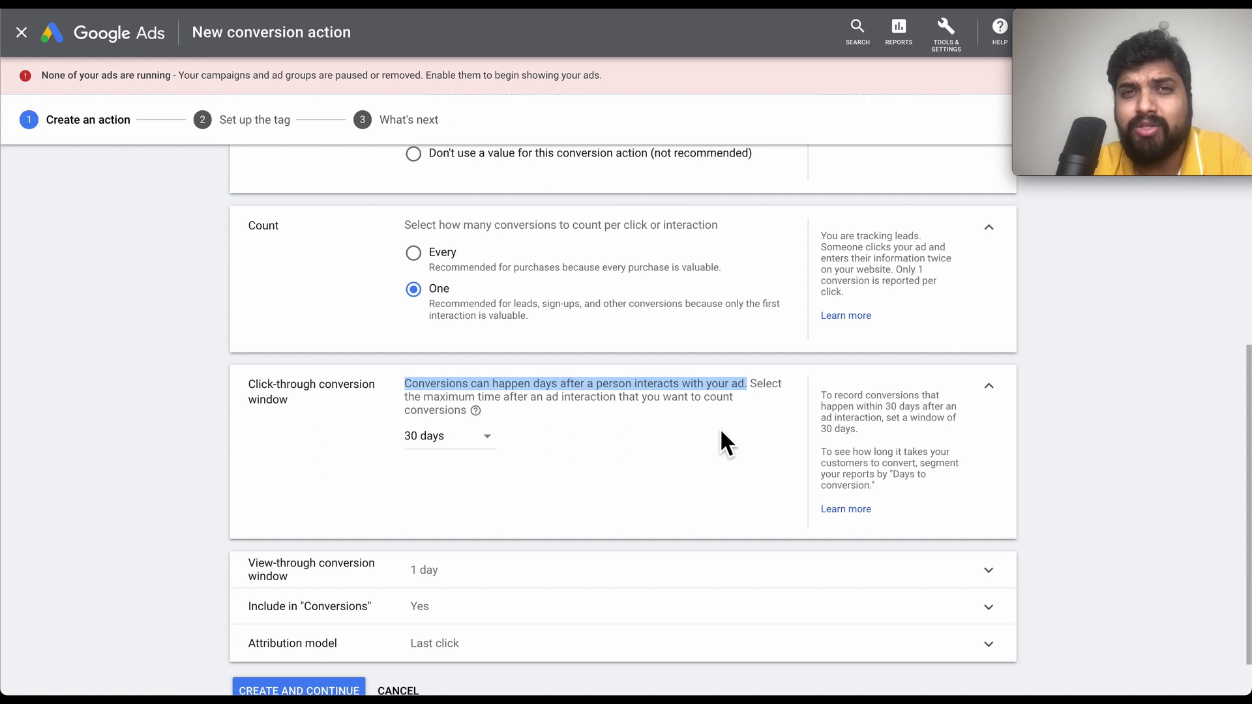
- Highlight the sentence about selecting the maximum time after an ad interaction in the click-through conversion window settings
left_click(681, 431)
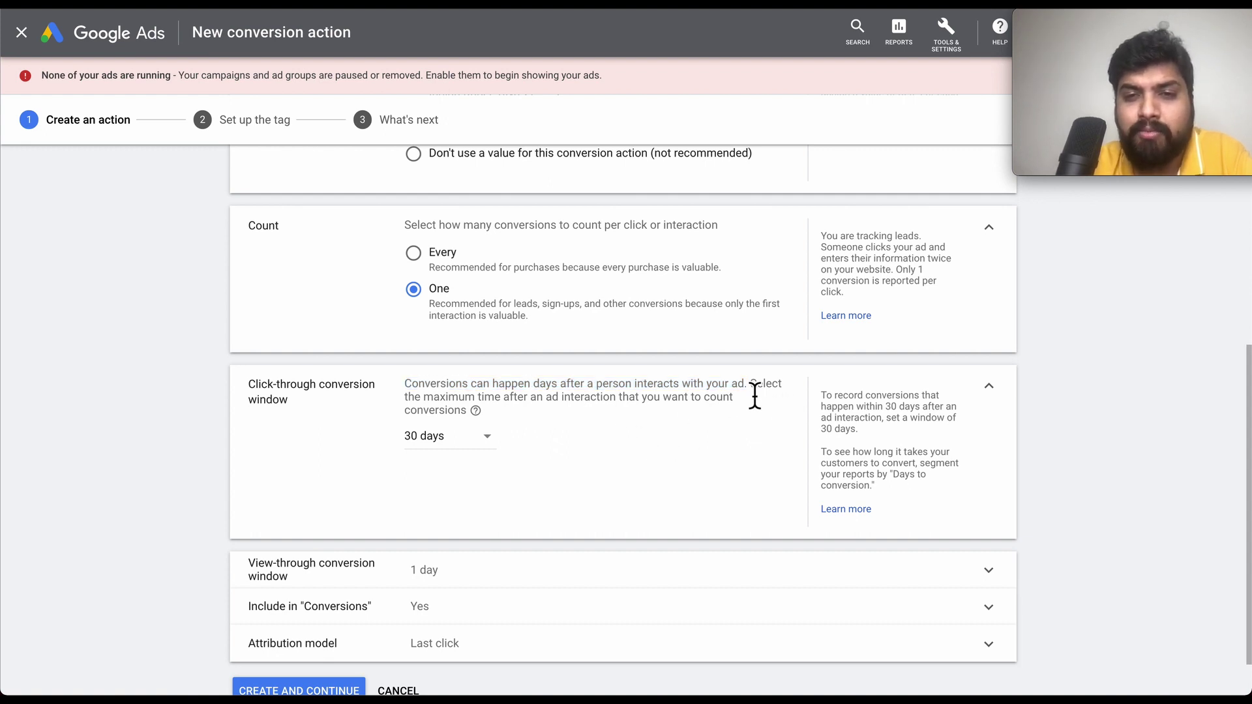
left_click_drag(750, 385, 770, 415)
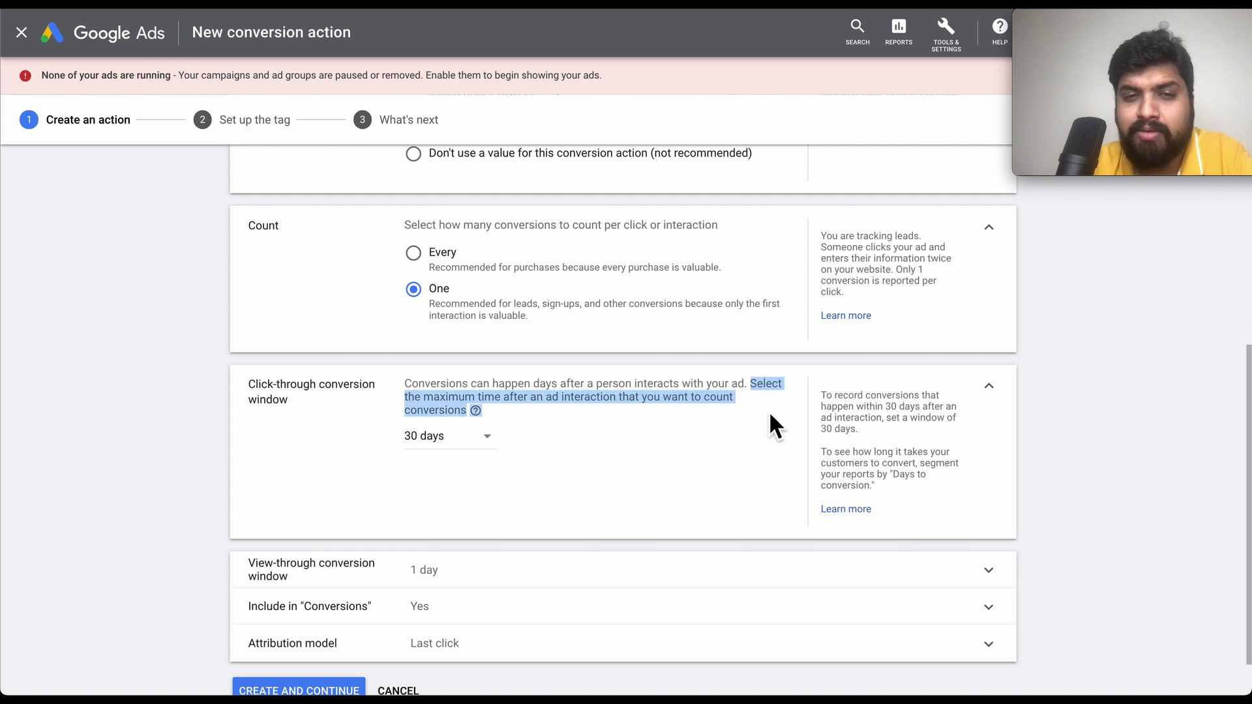
left_click(520, 423)
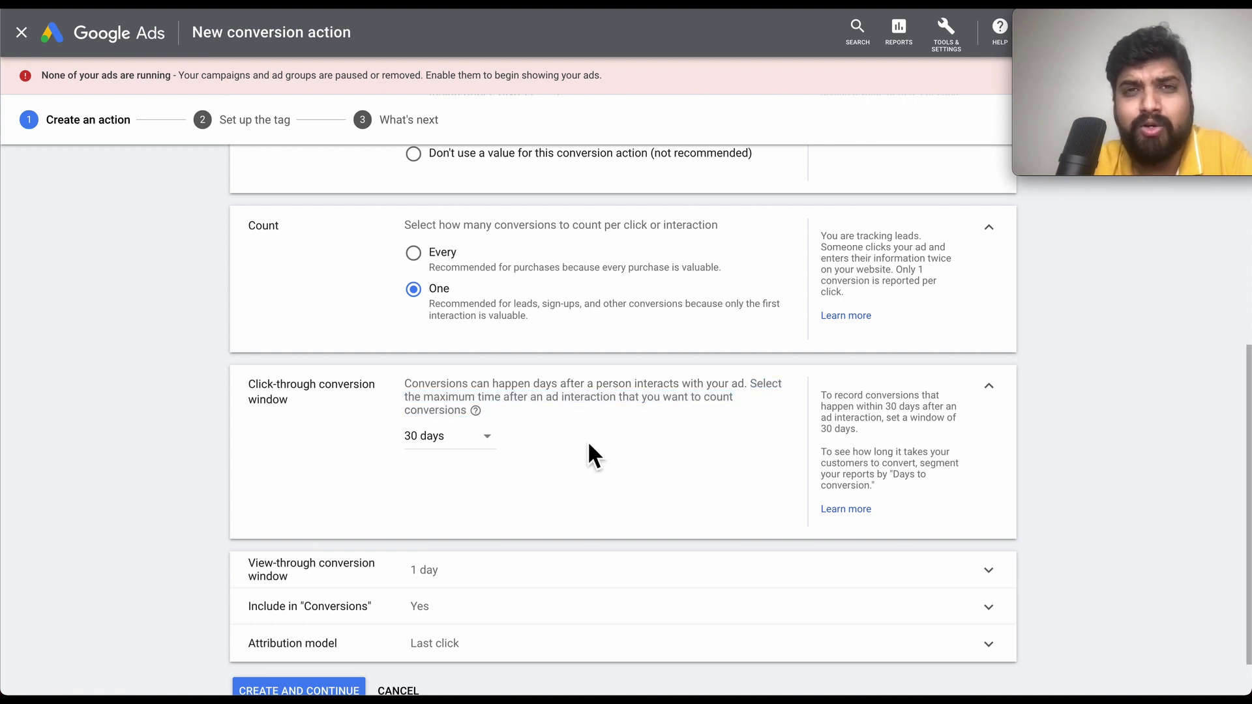
- Set the click-through conversion window to a custom length of 3 days
left_click(498, 446)
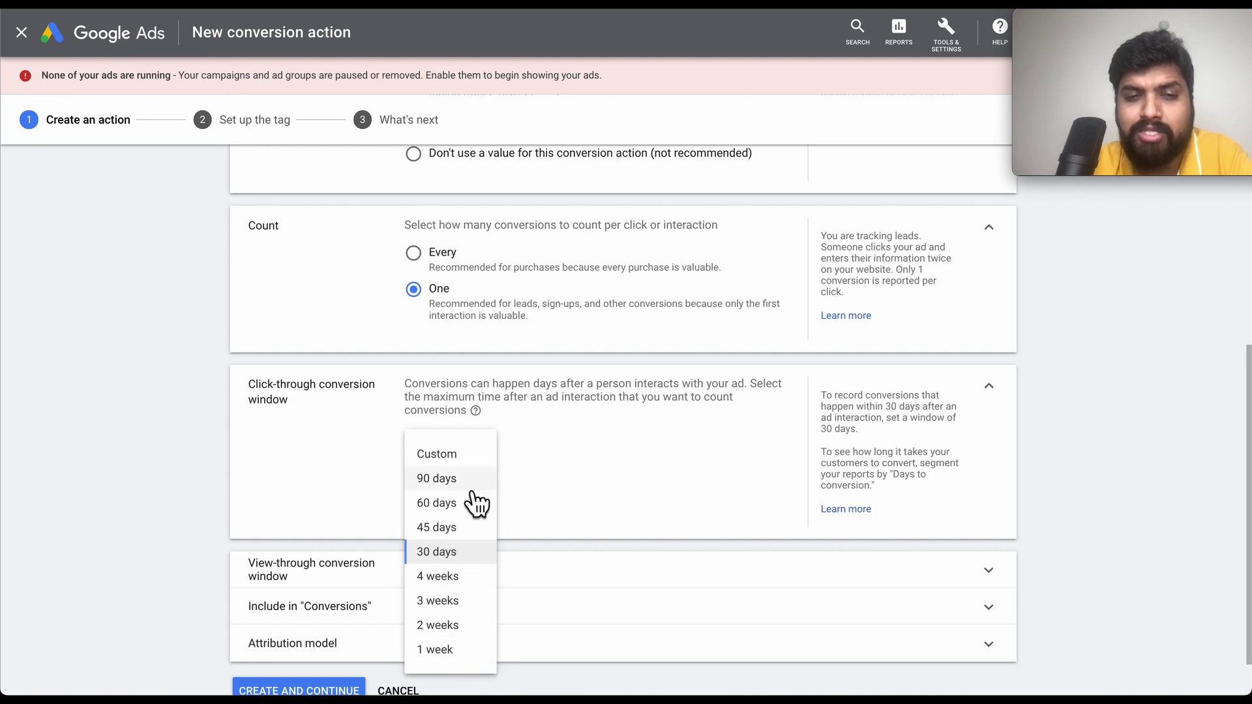
left_click(469, 464)
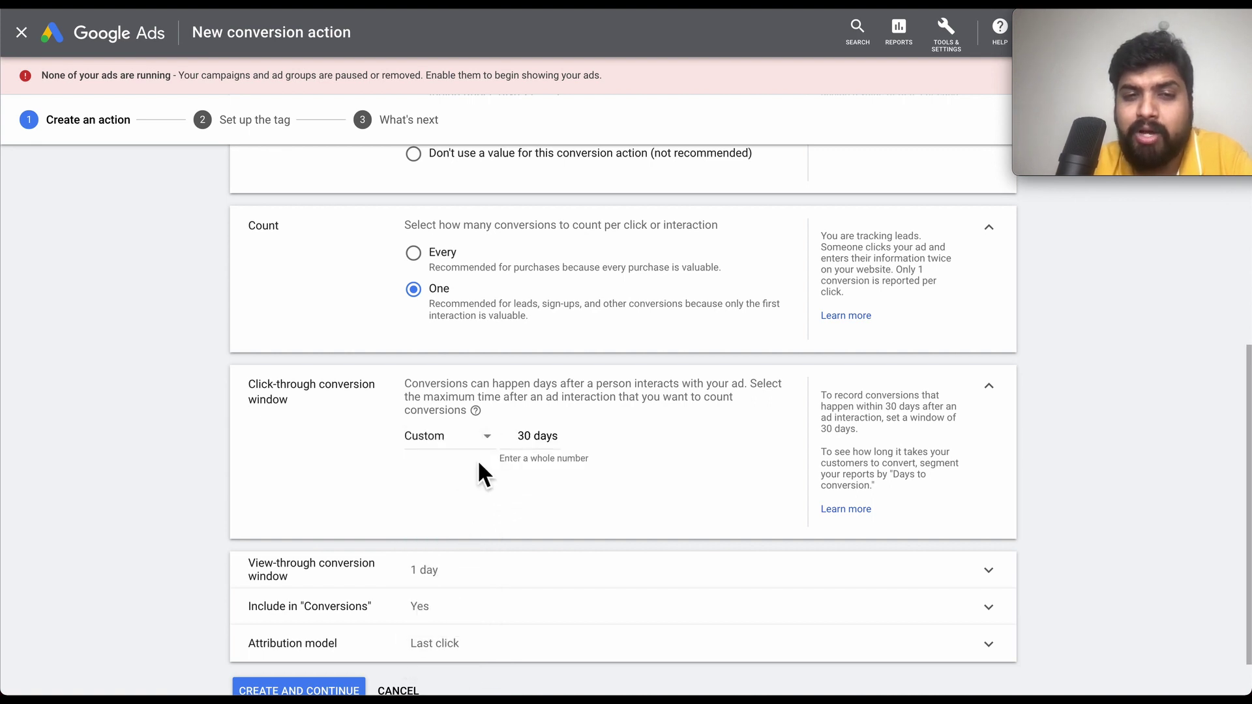
left_click(539, 443)
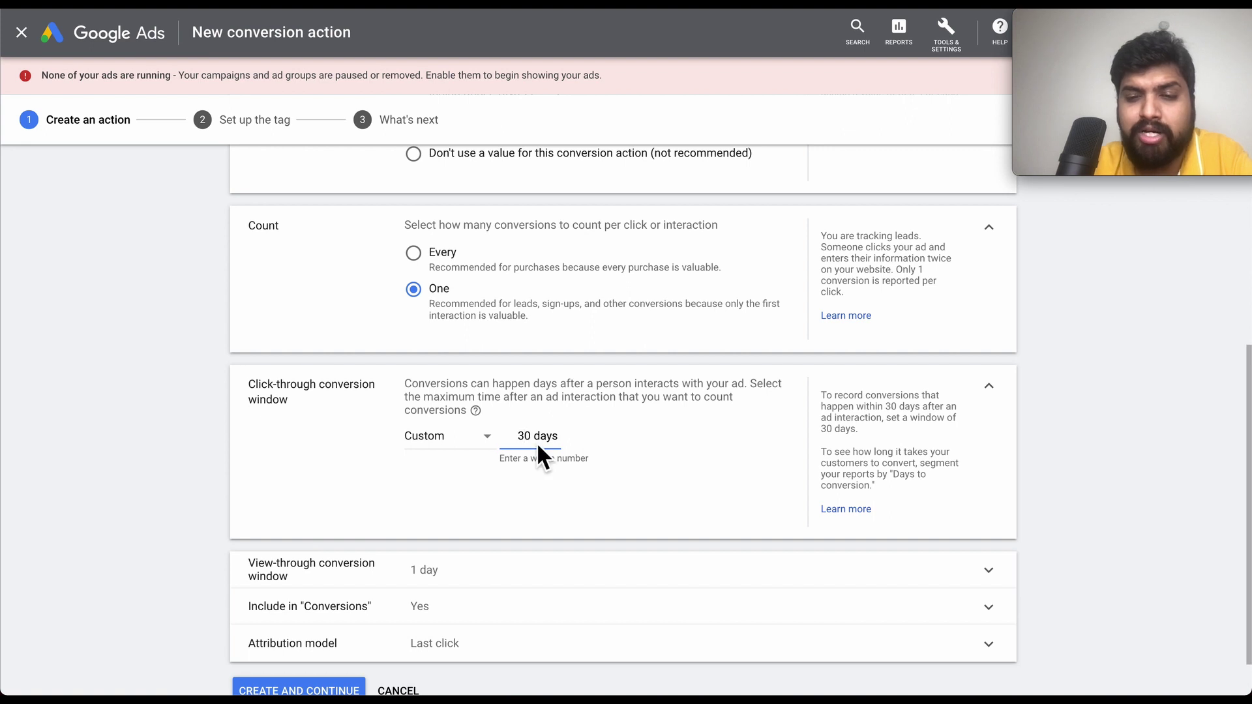
key("BackSpace")
key("BackSpace")
type("0")
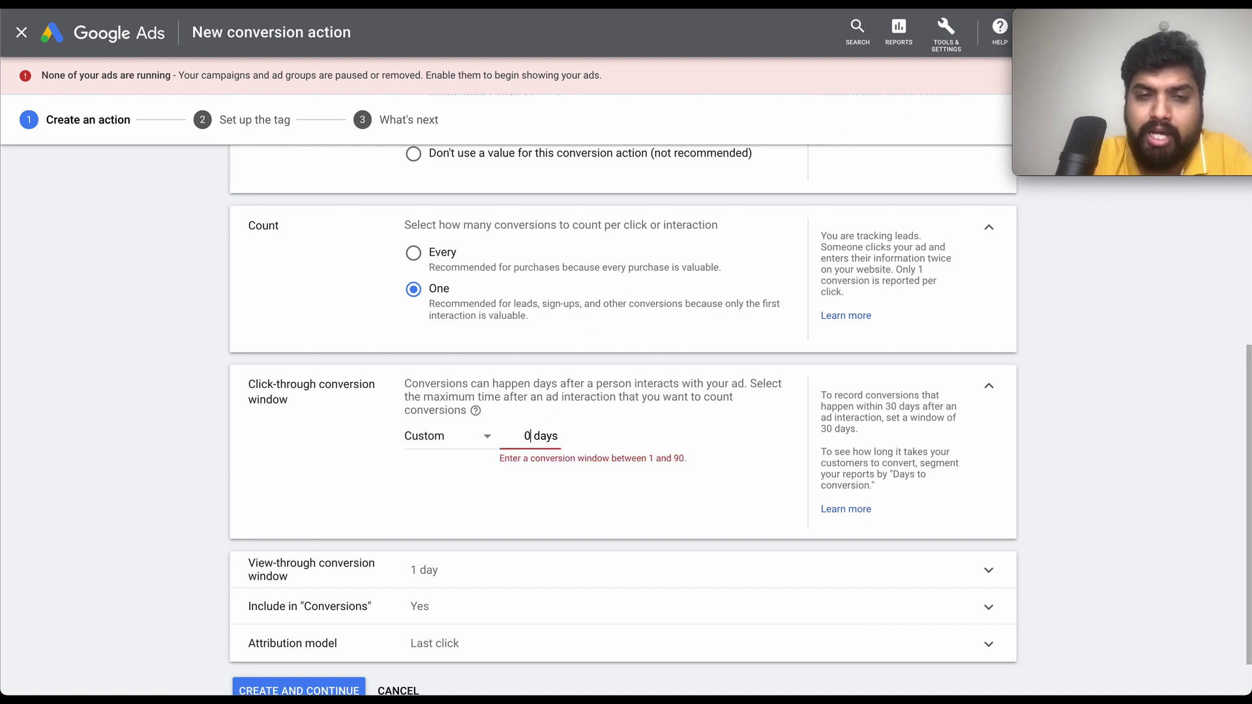
key("BackSpace")
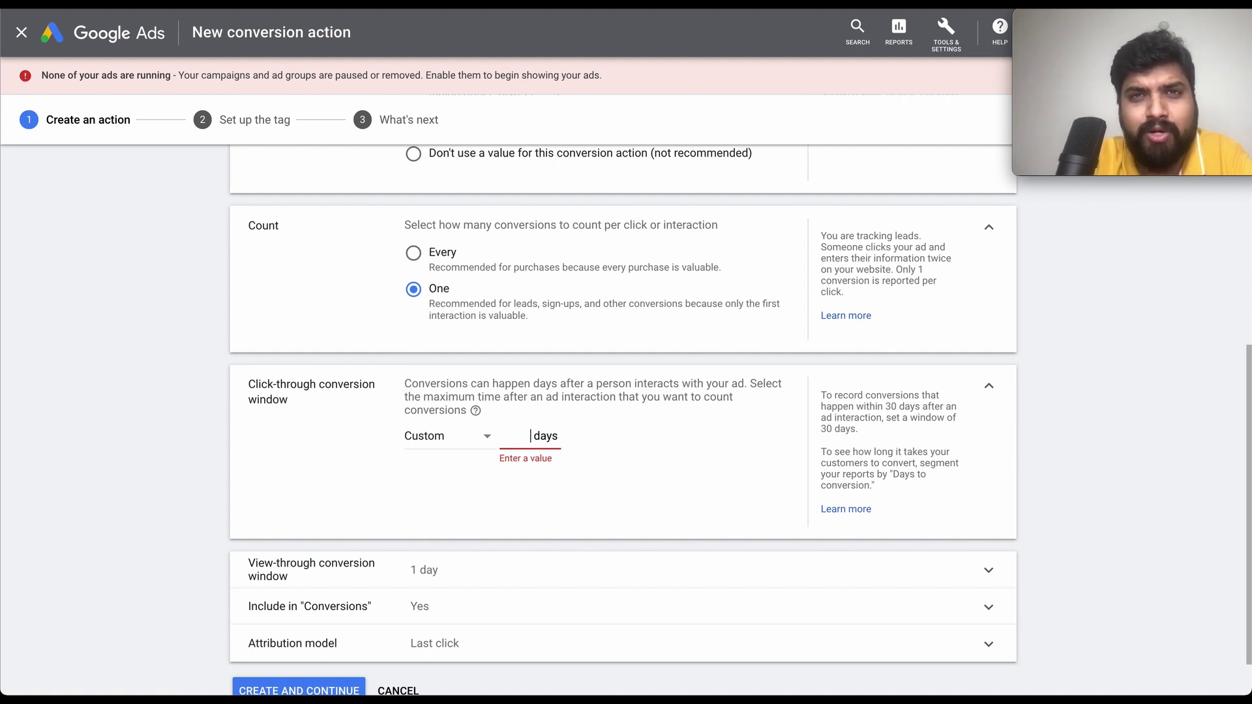
type("3")
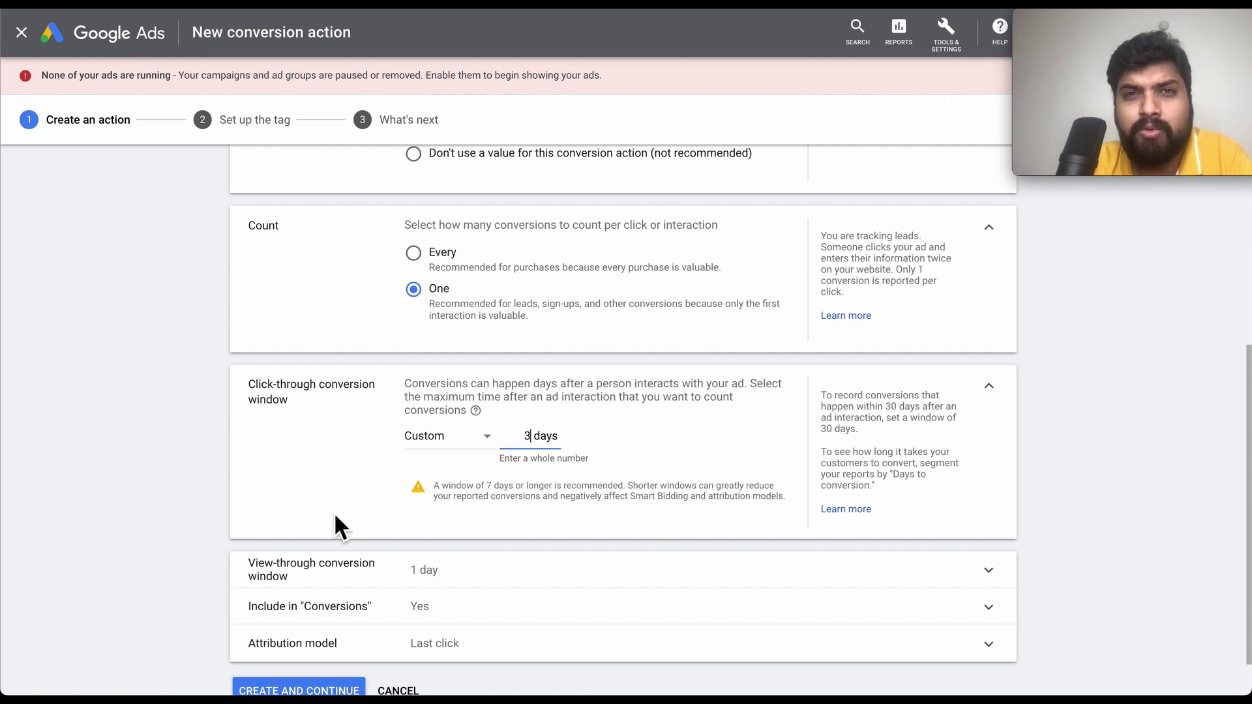
left_click(375, 510)
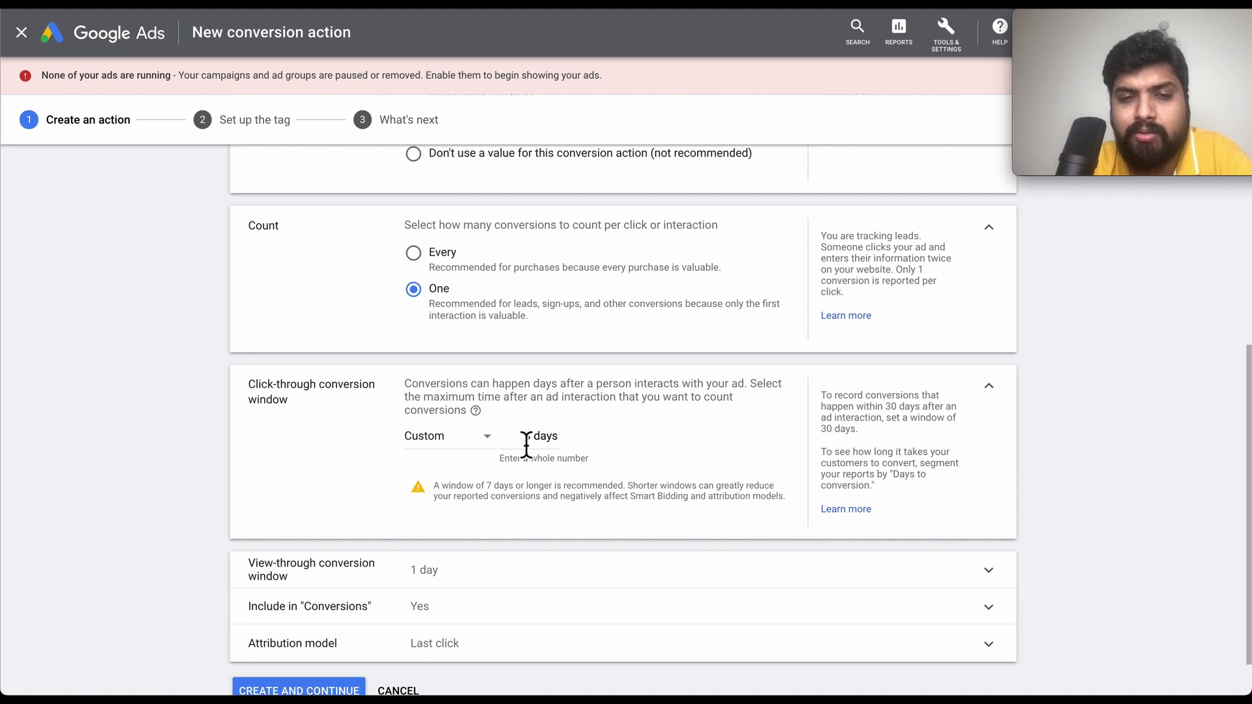
- Switch the view-through conversion window to Custom at 1 day, and collapse both conversion window sections
scroll(557, 469, "down", 1)
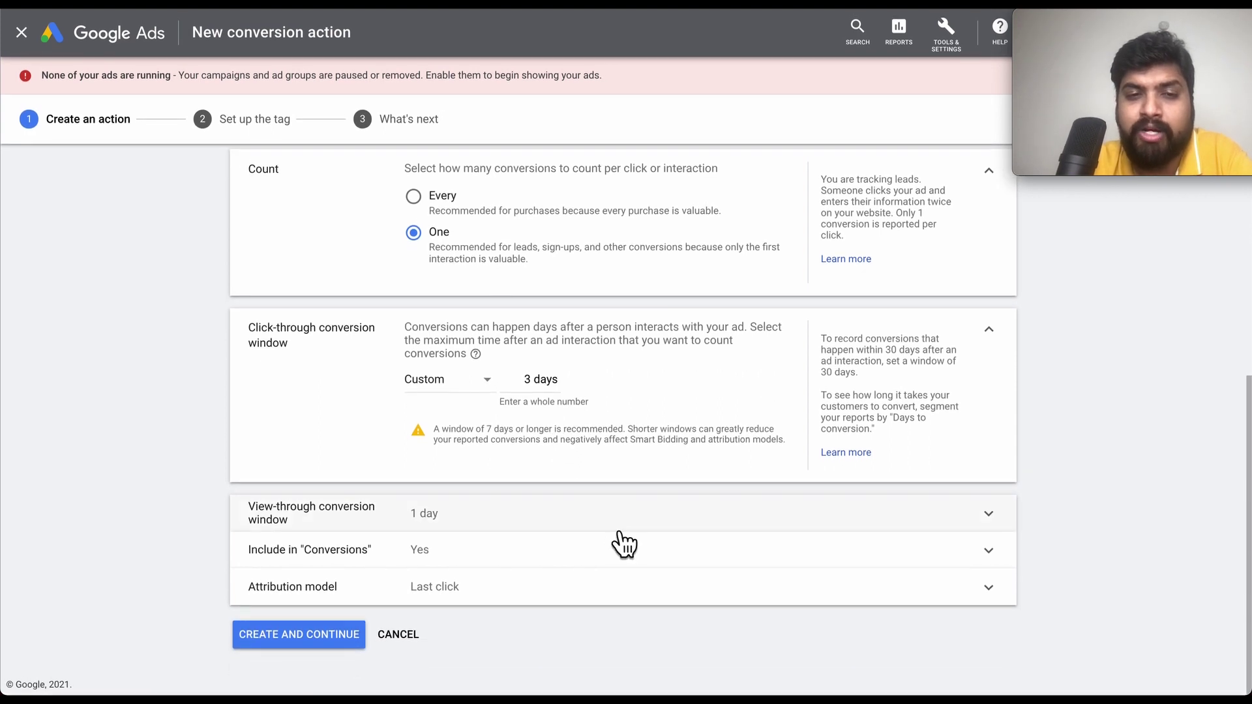
left_click(630, 524)
scroll(576, 580, "down", 2)
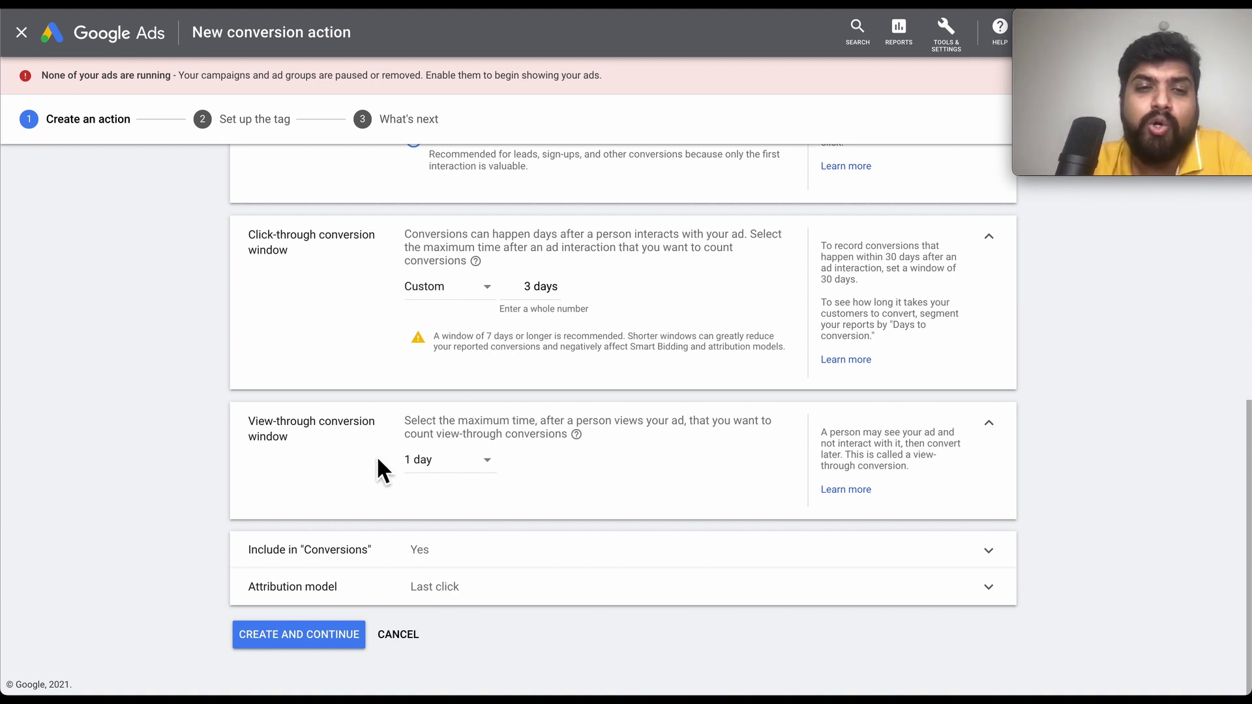
left_click(473, 471)
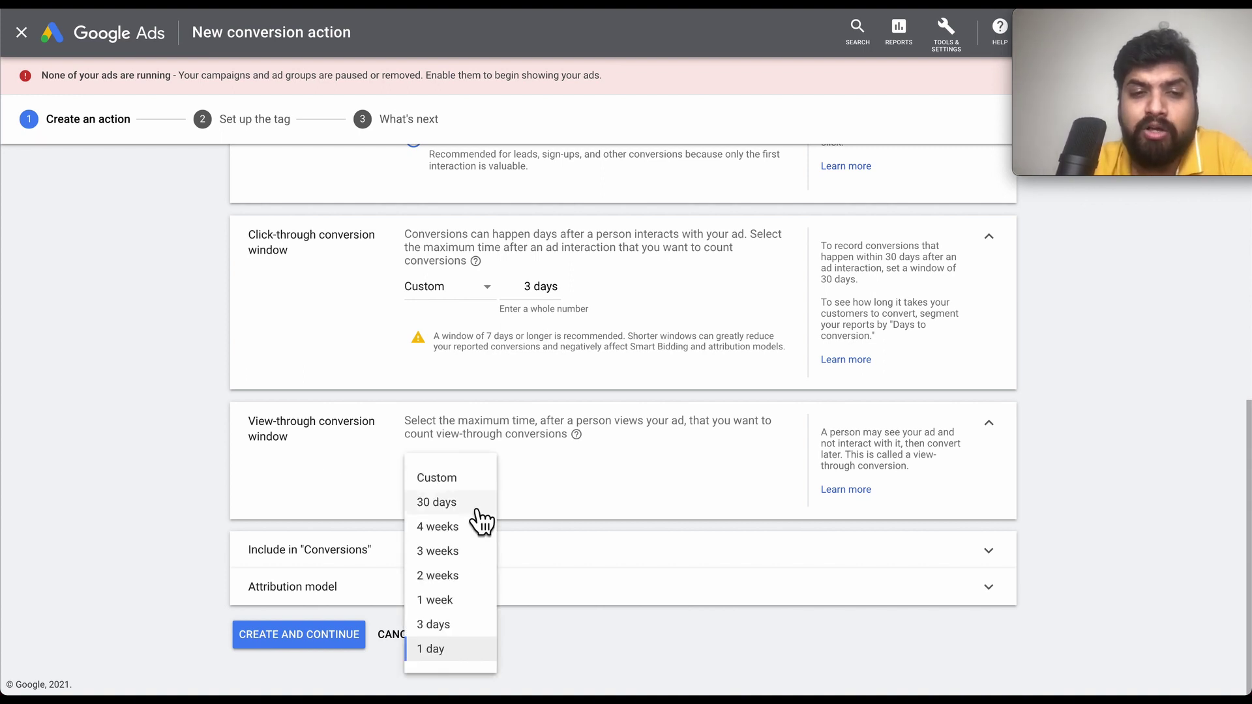
left_click(474, 480)
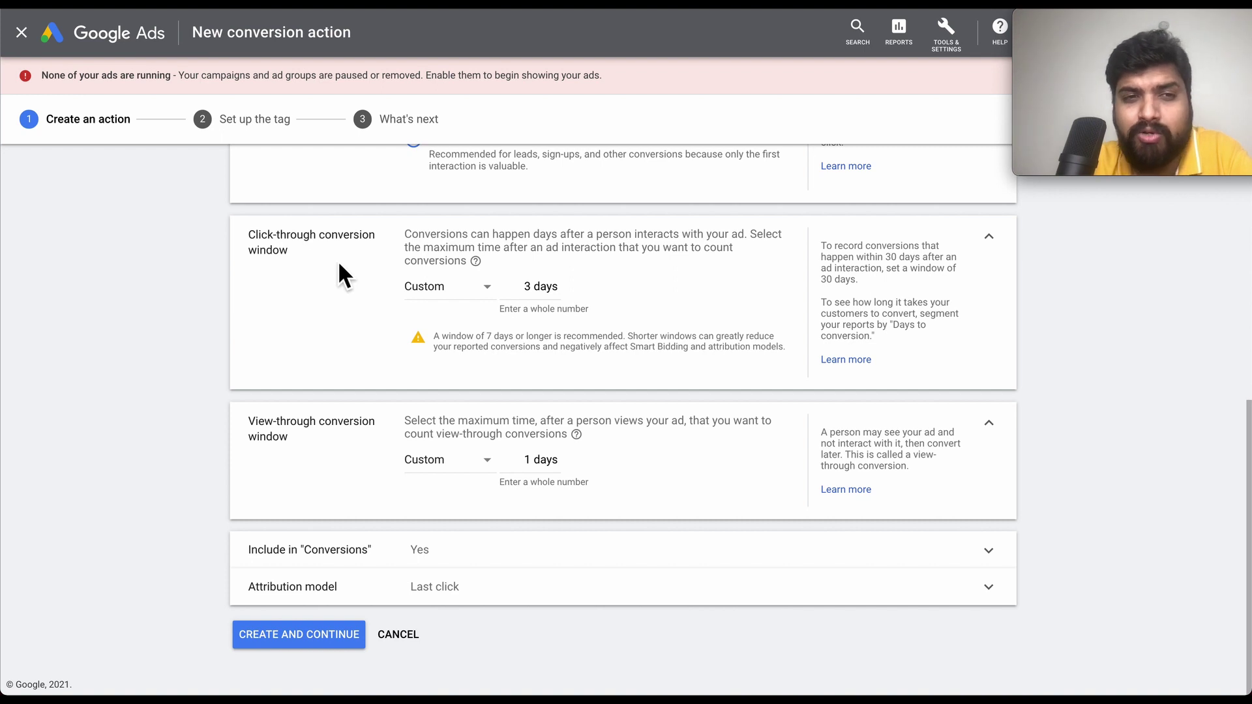
left_click(994, 432)
left_click(995, 336)
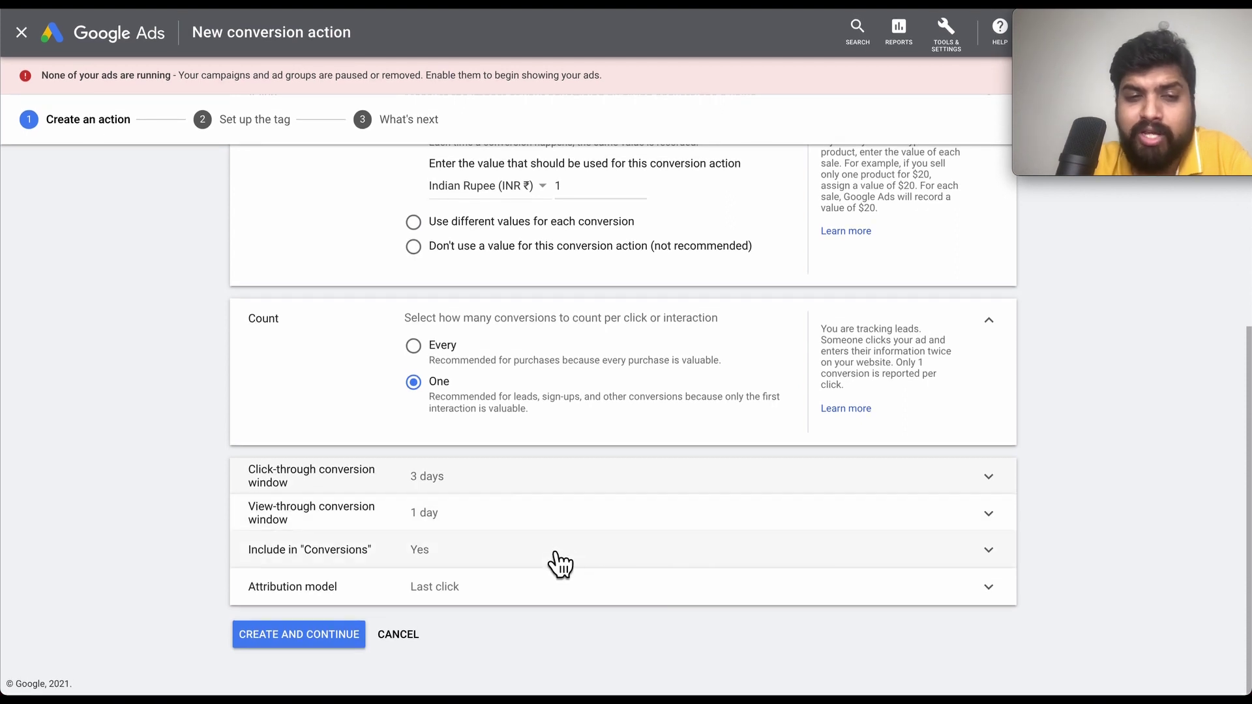
- Compare the attribution models, keep Last click for the conversions, and create the conversion action
left_click(559, 561)
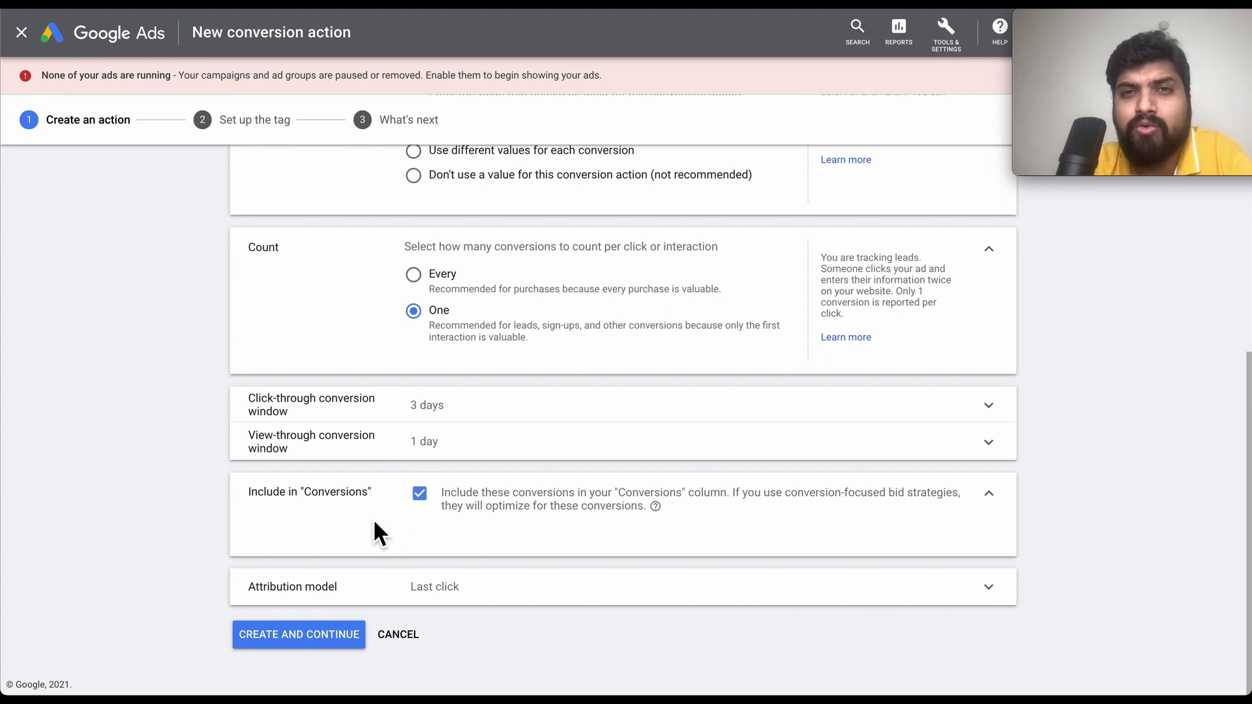
left_click(637, 596)
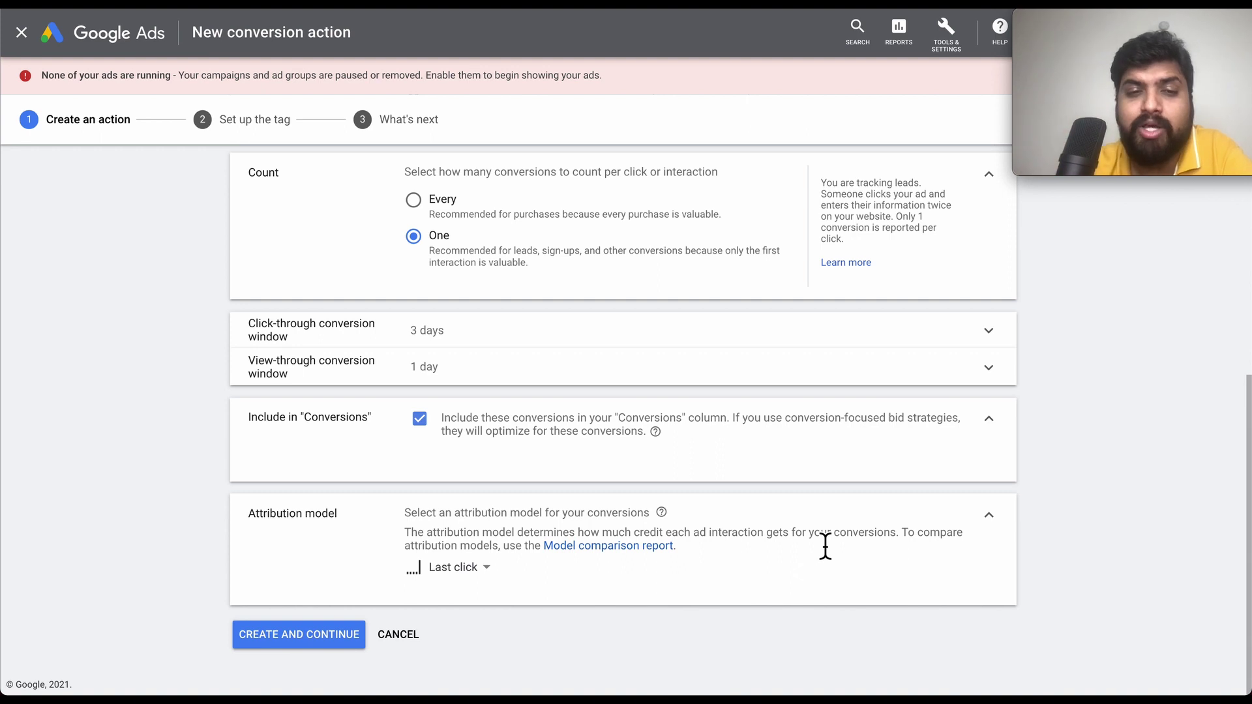
left_click(493, 579)
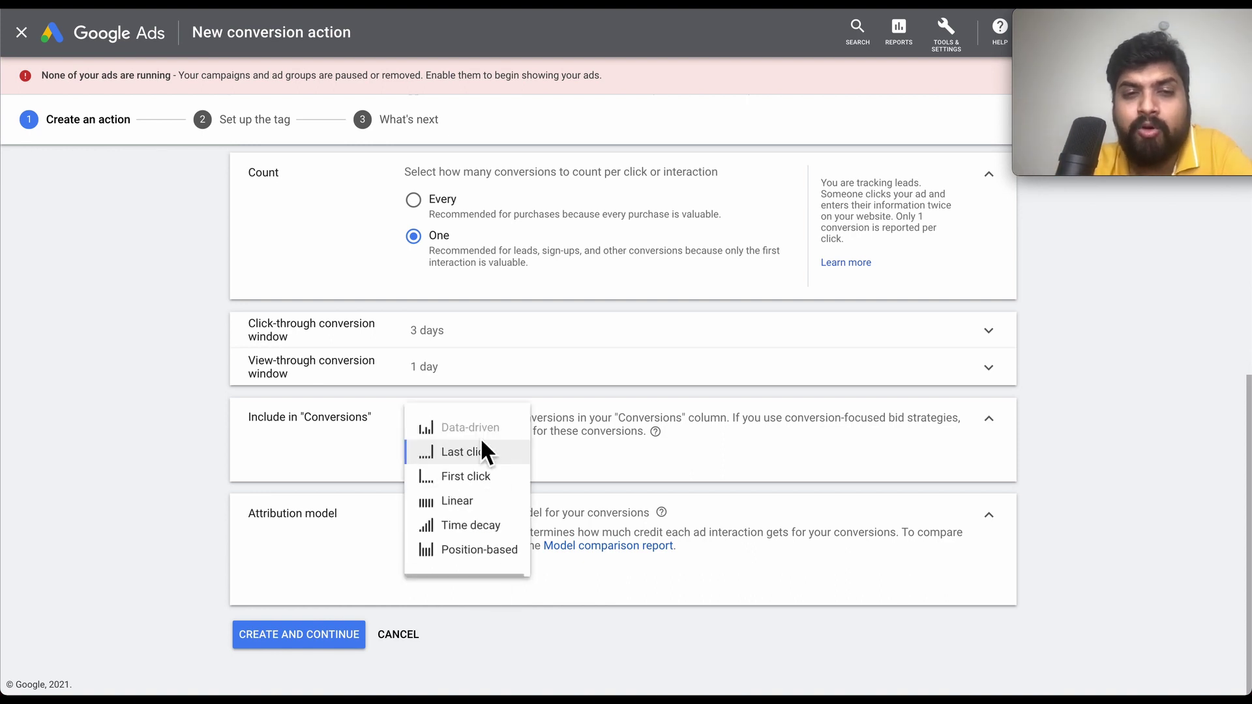
mouse_move(495, 491)
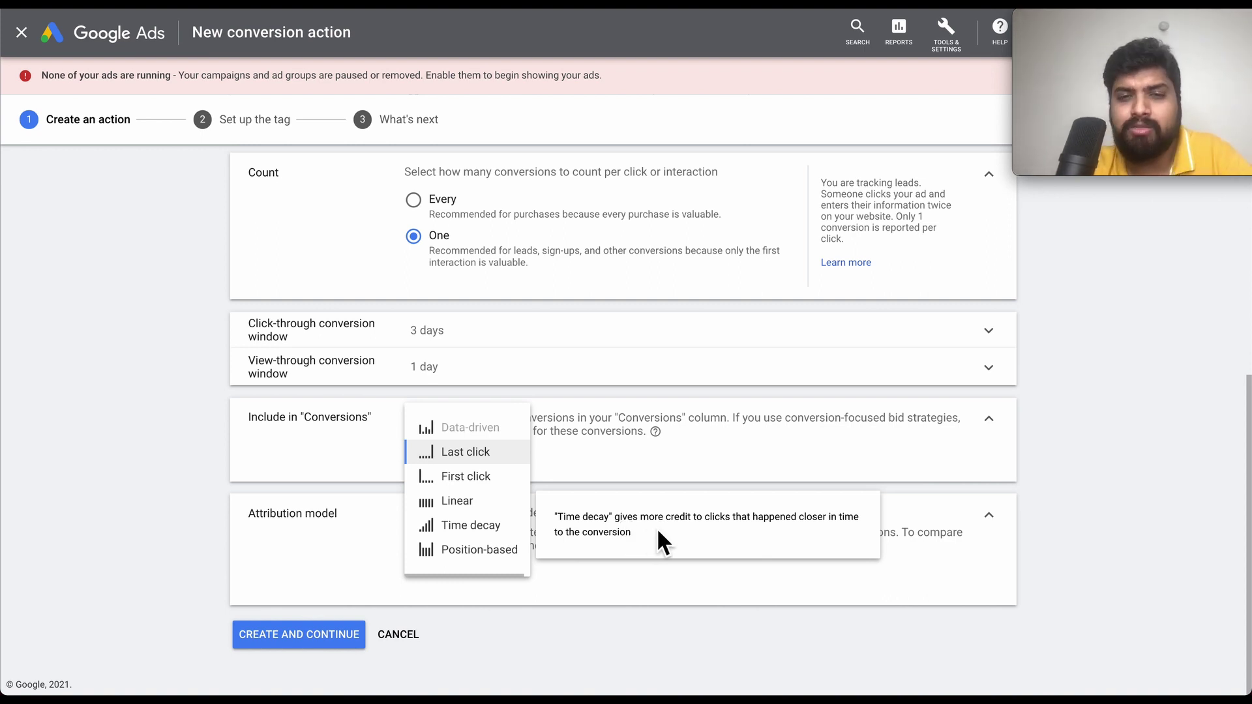
mouse_move(483, 551)
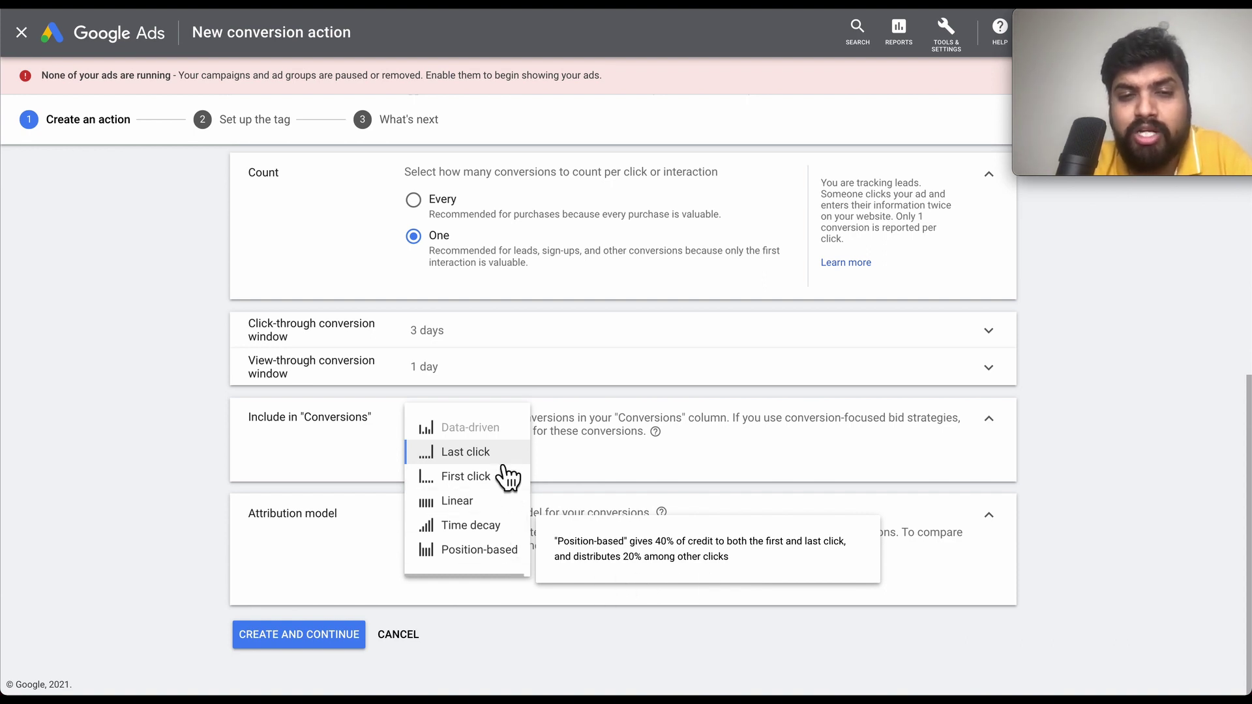
mouse_move(467, 459)
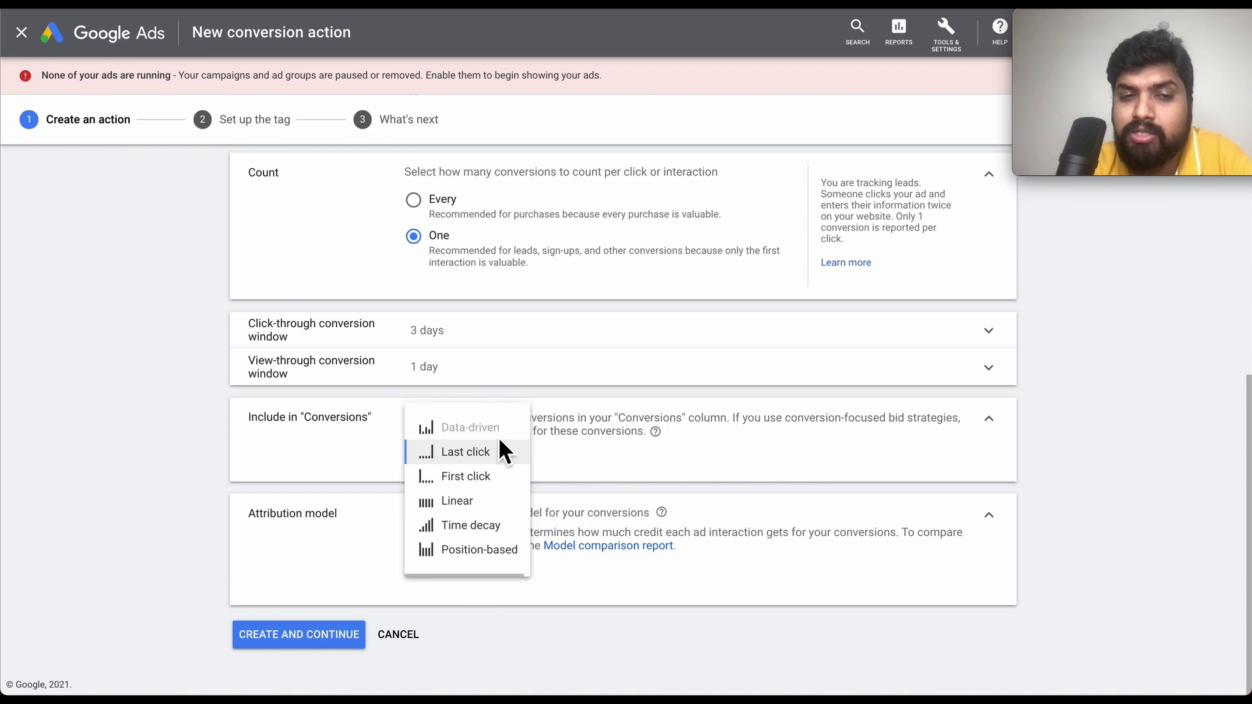
left_click(461, 452)
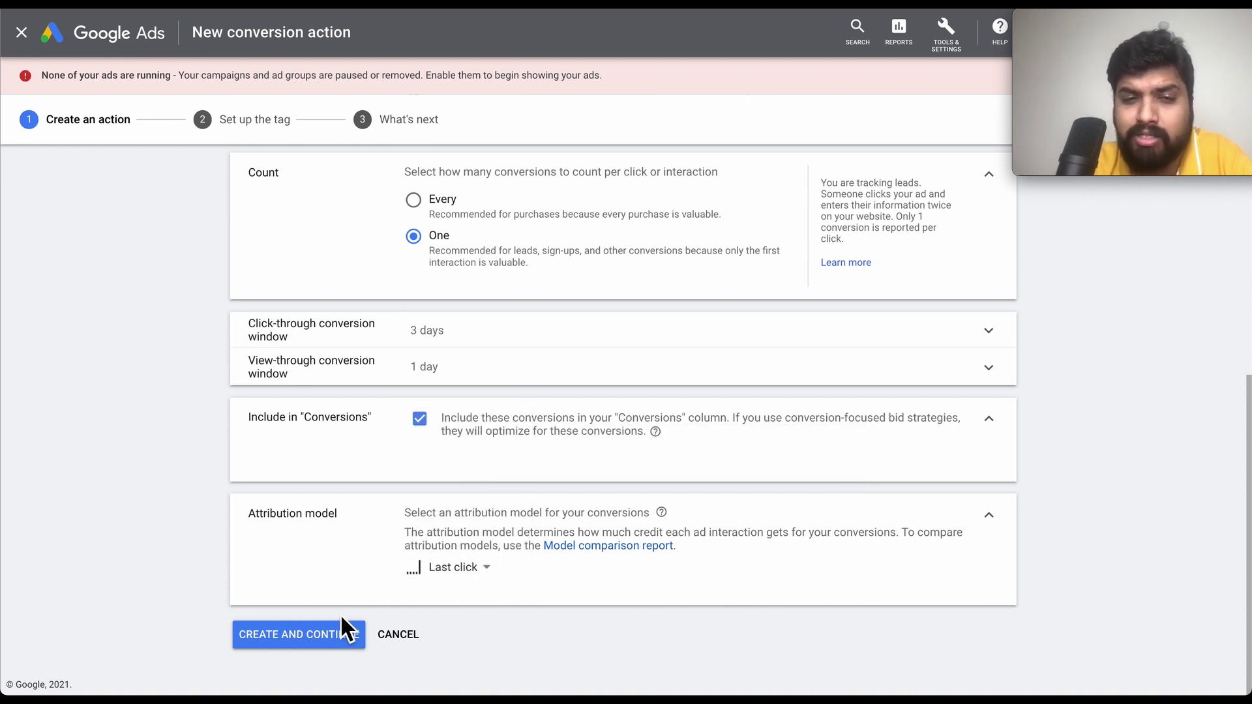
left_click(306, 645)
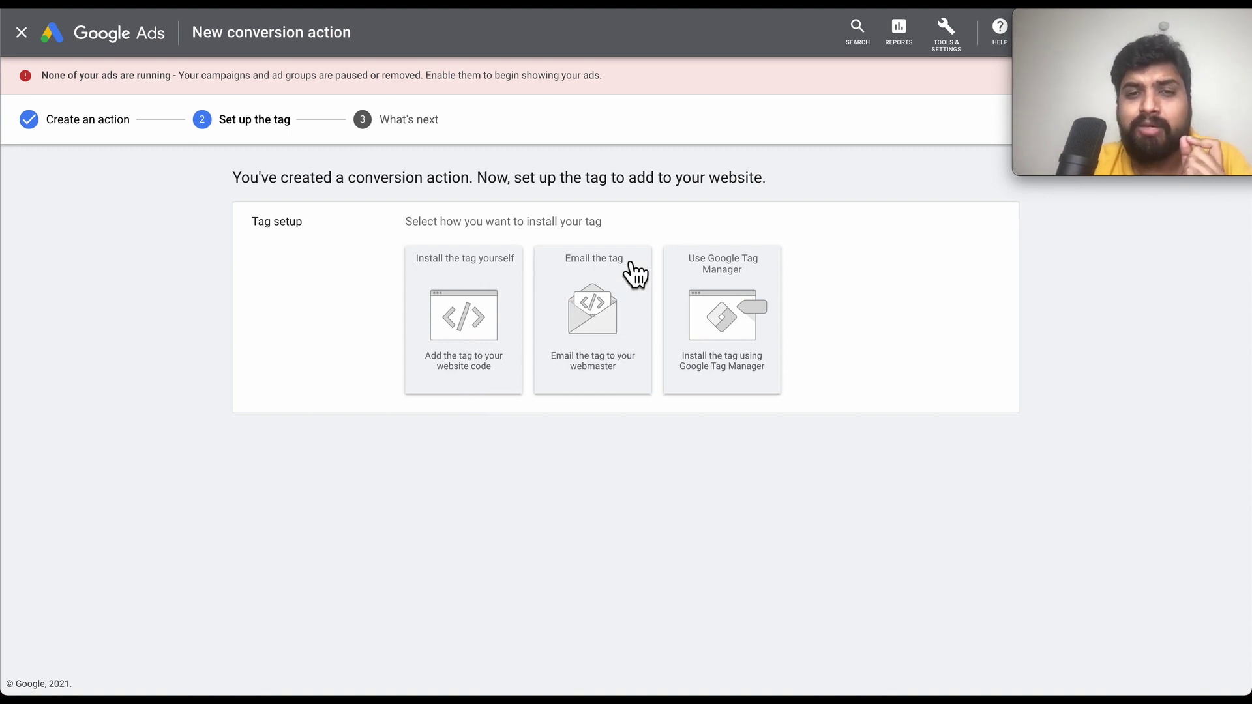
- Look over the email and Google Tag Manager setup options, and open the instructions for installing the tag yourself
left_click(613, 321)
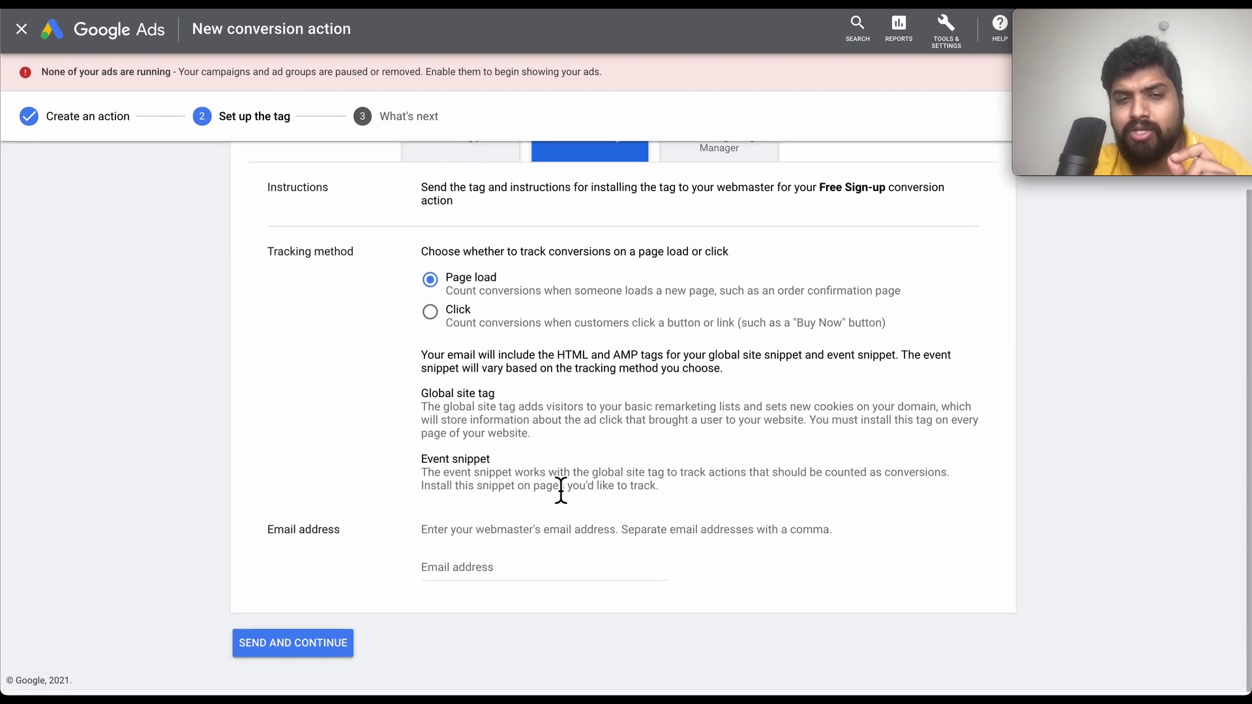
left_click(733, 274)
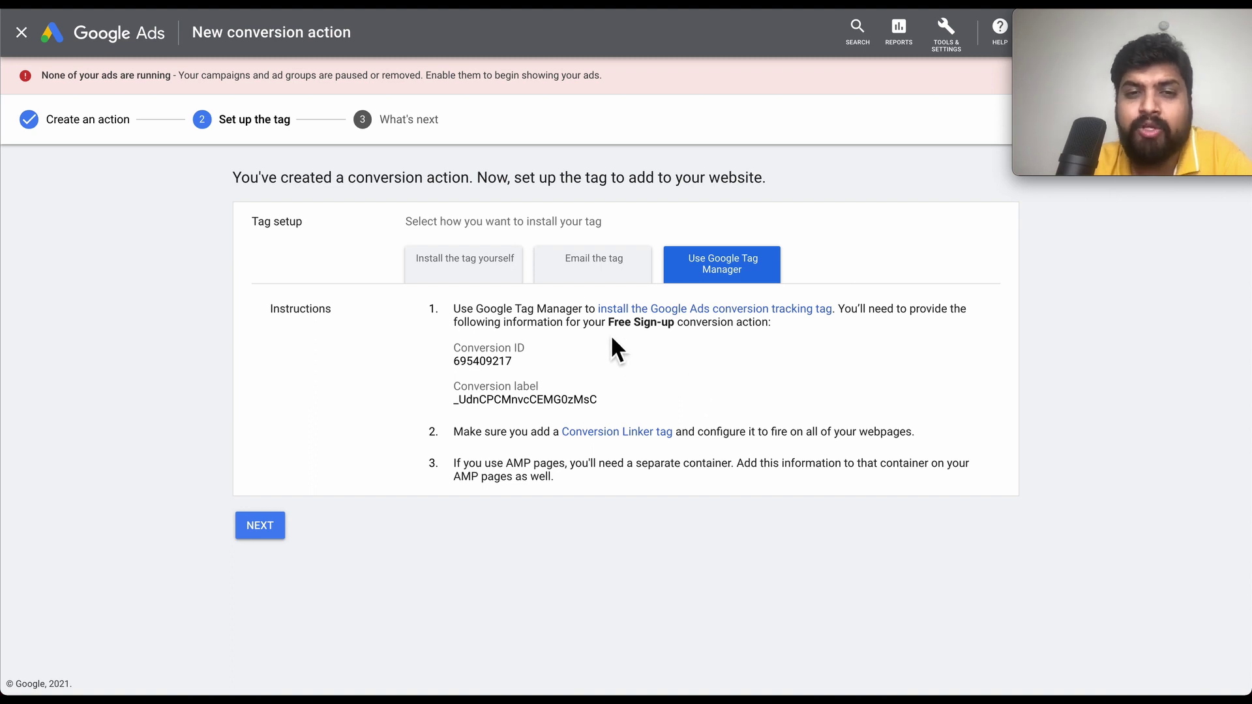
left_click(482, 282)
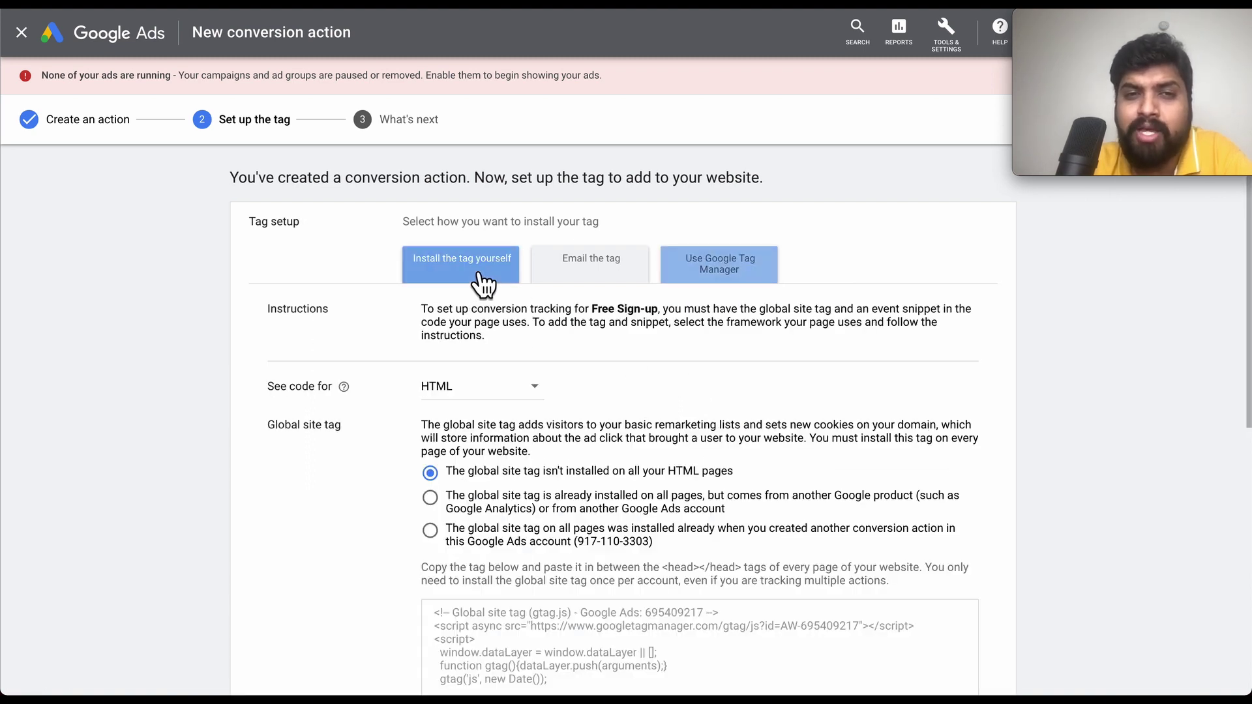
- Read the help on which code framework to use, and choose HTML as the tag code type
scroll(583, 444, "down", 2)
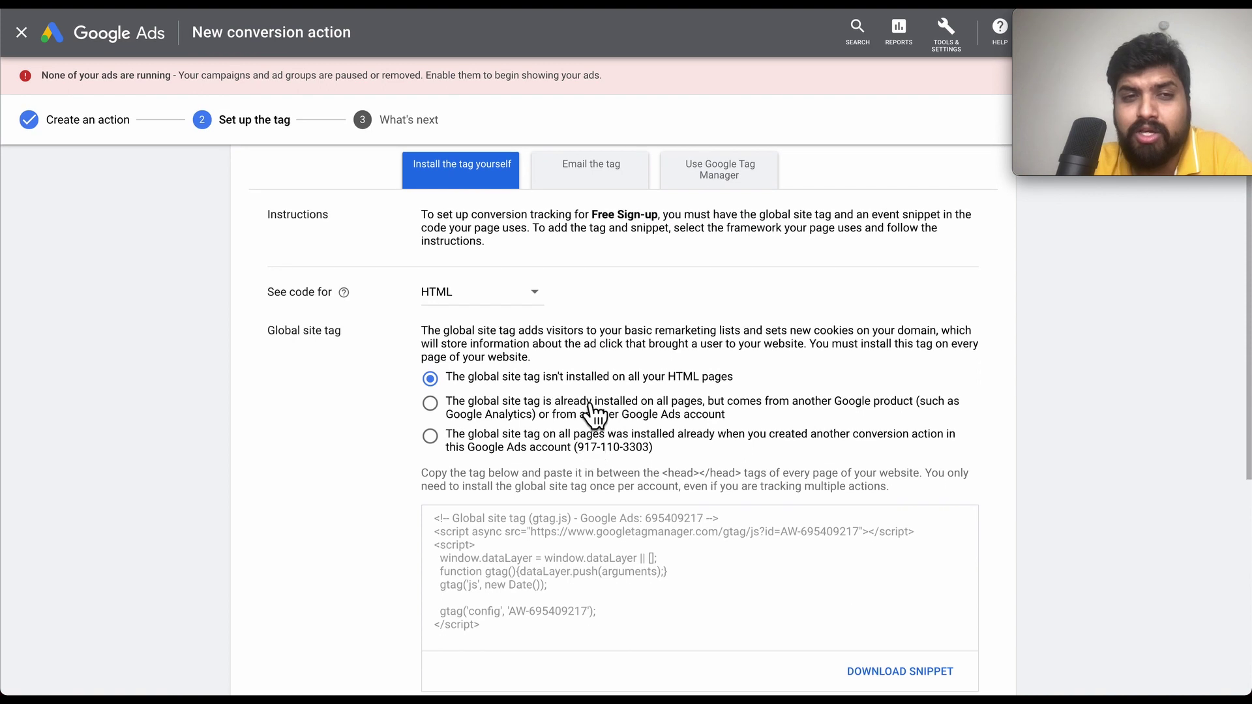
left_click(545, 305)
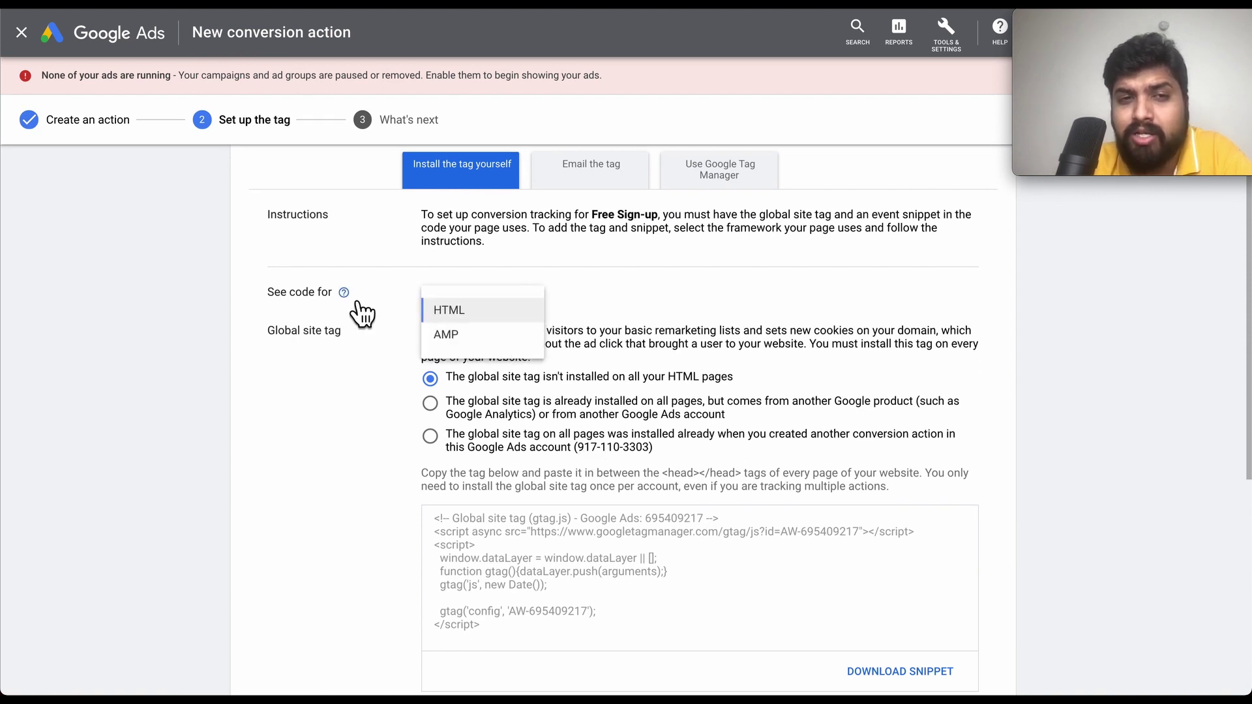
mouse_move(350, 299)
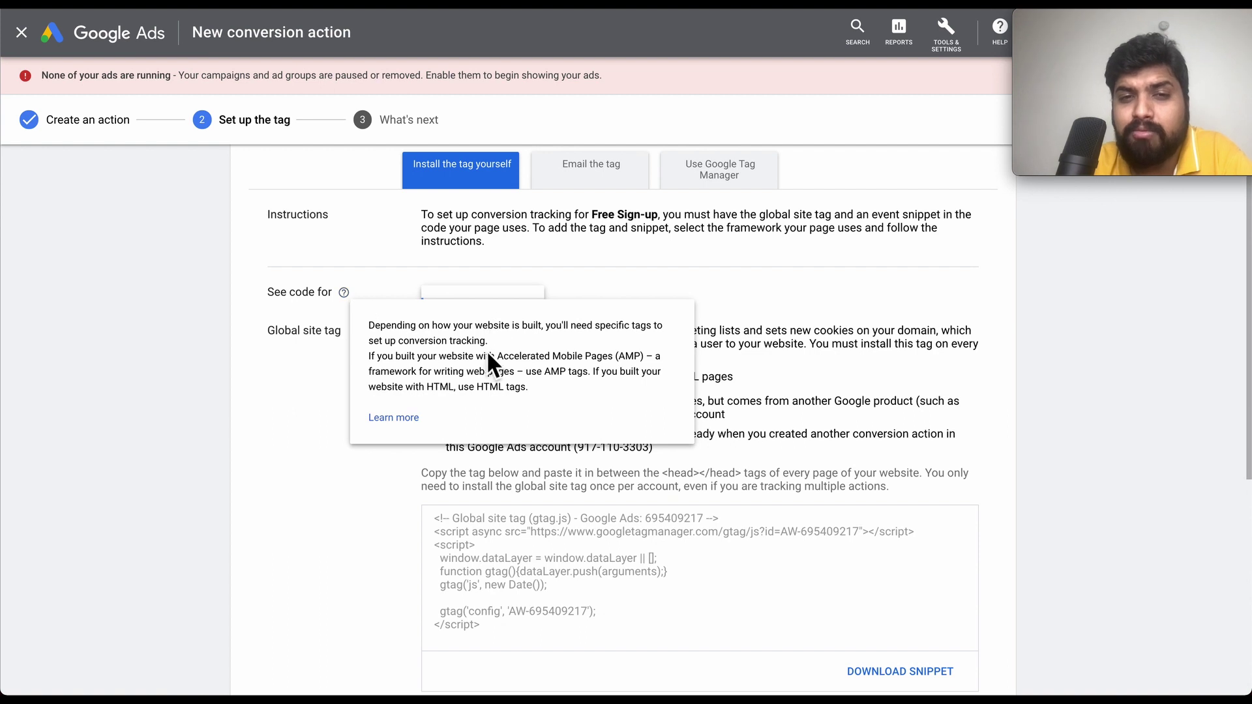
left_click(592, 279)
left_click(502, 301)
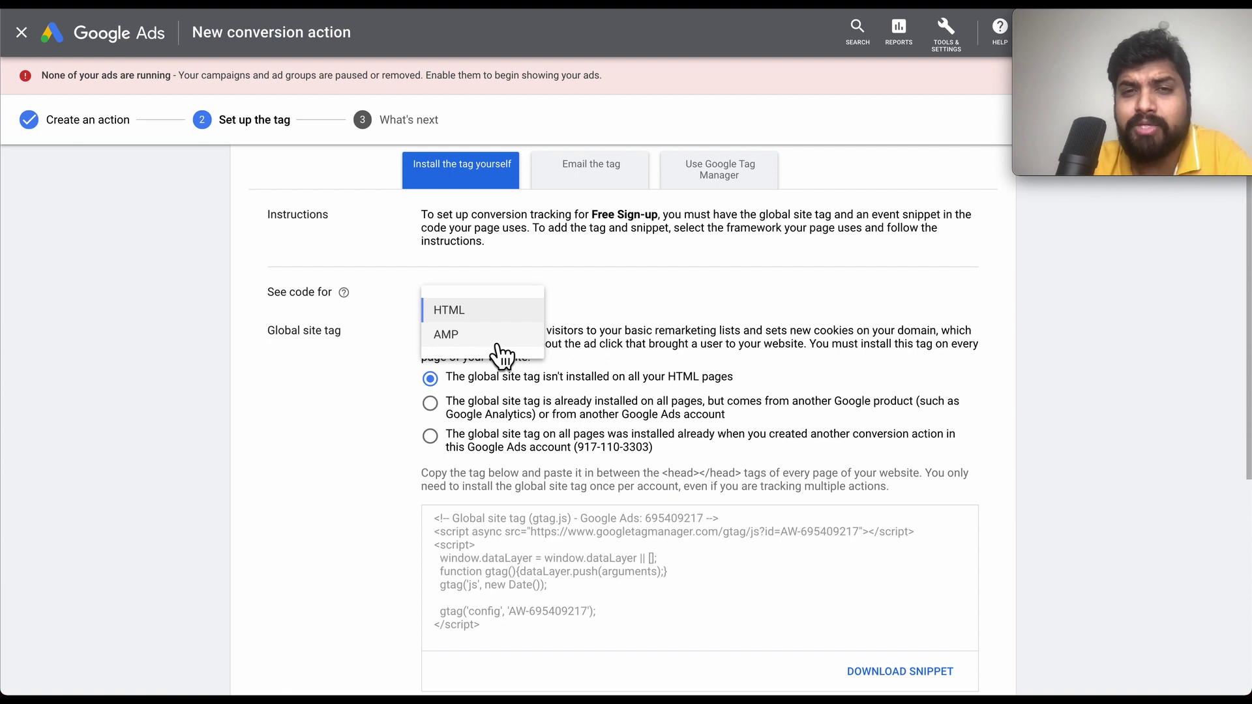
left_click(496, 312)
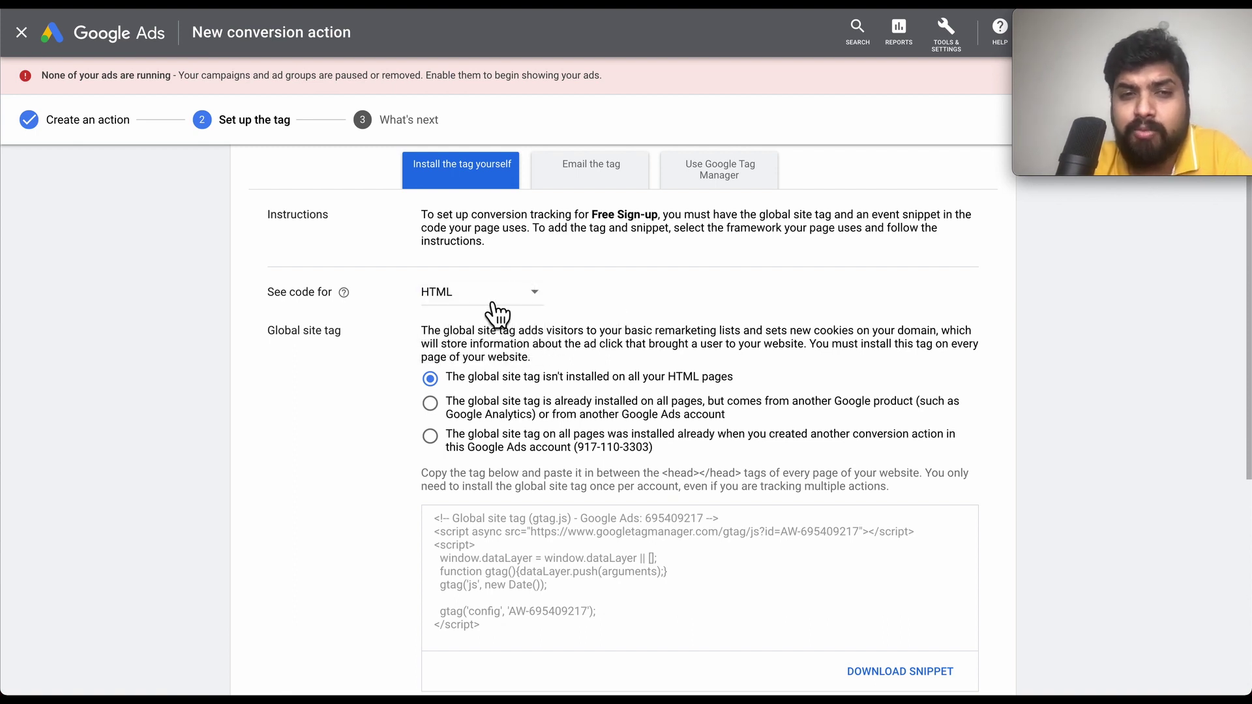
- Review the global site tag installation options and code, and the event snippet's page load and click choices
scroll(515, 368, "down", 1)
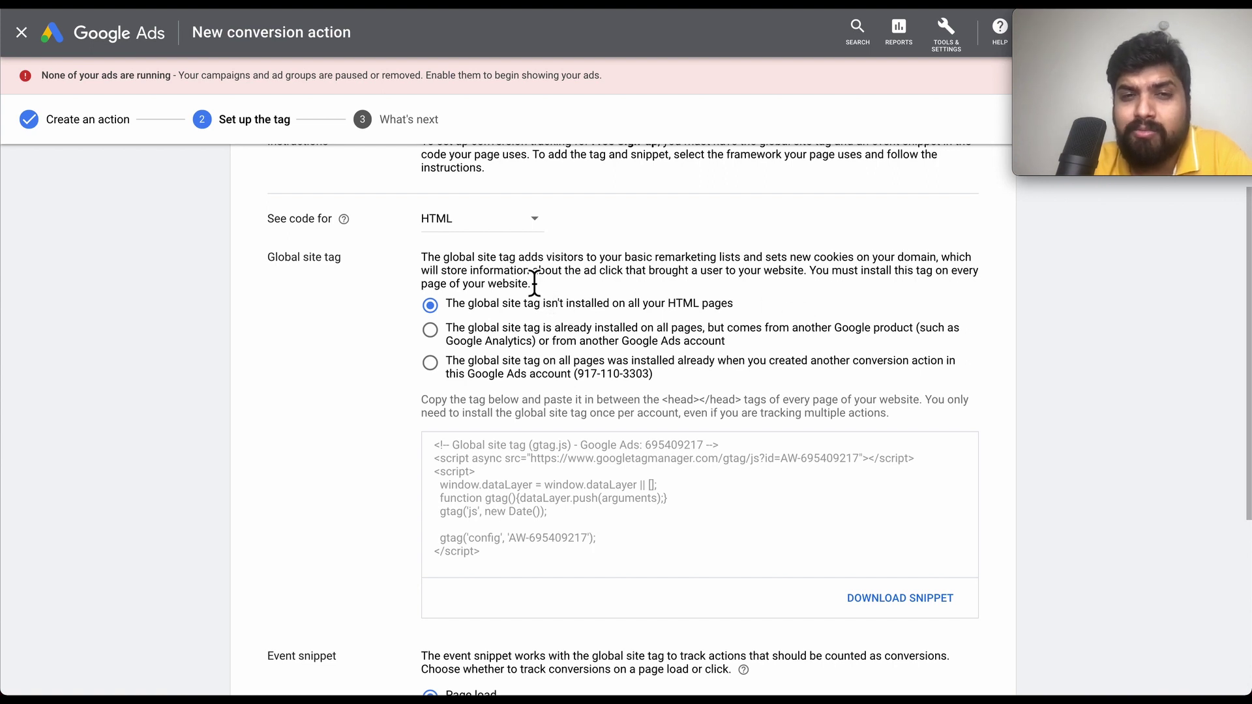
scroll(478, 294, "down", 1)
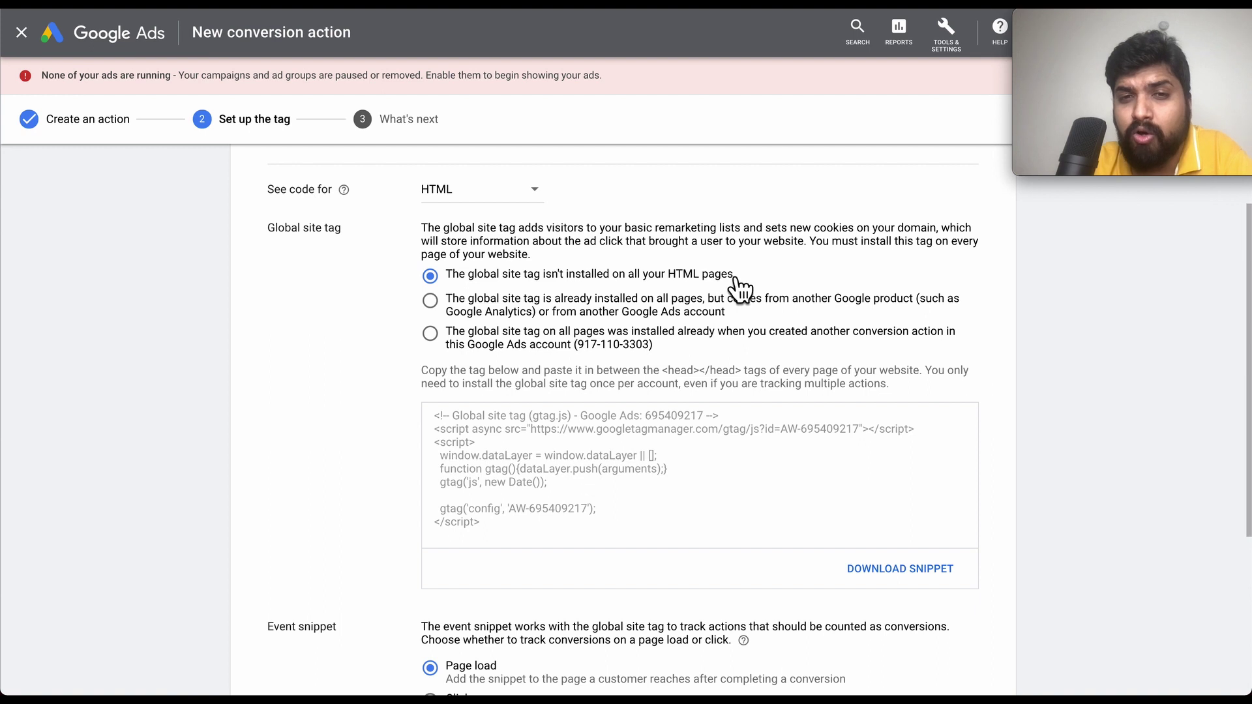
scroll(731, 315, "down", 1)
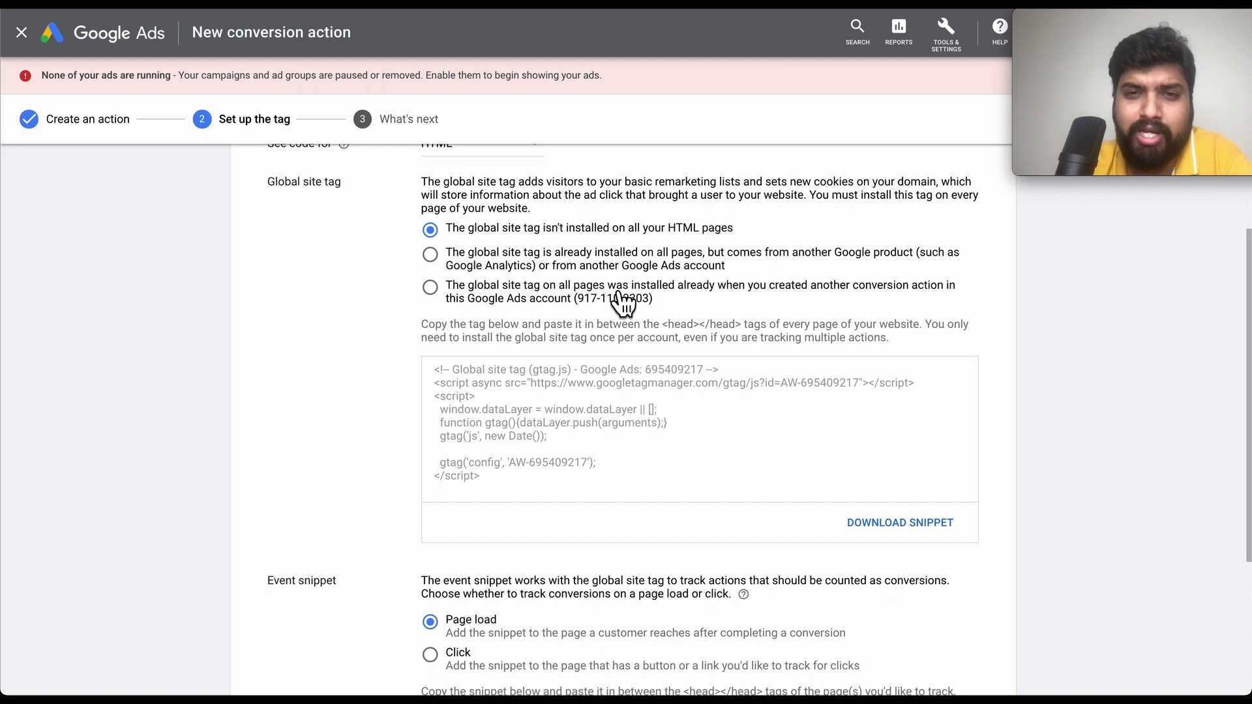
scroll(598, 428, "down", 1)
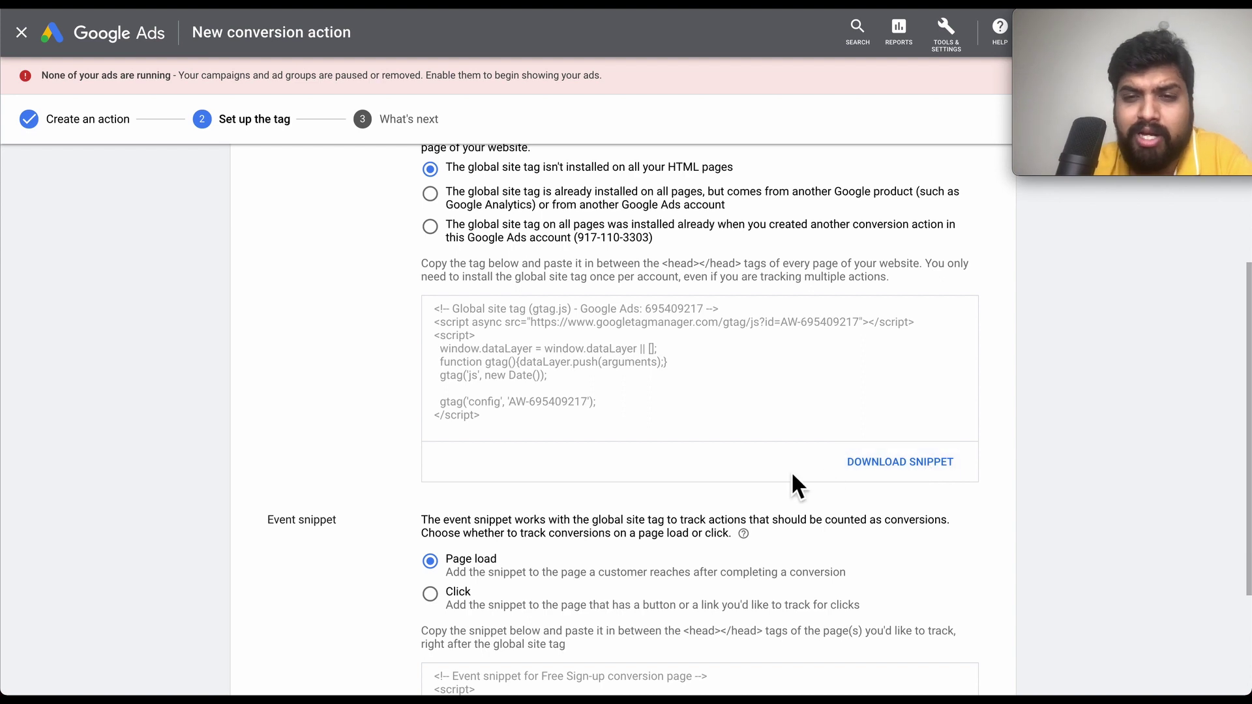
- Download the global site tag snippet and open the downloaded Global site tag.txt file
scroll(922, 489, "down", 3)
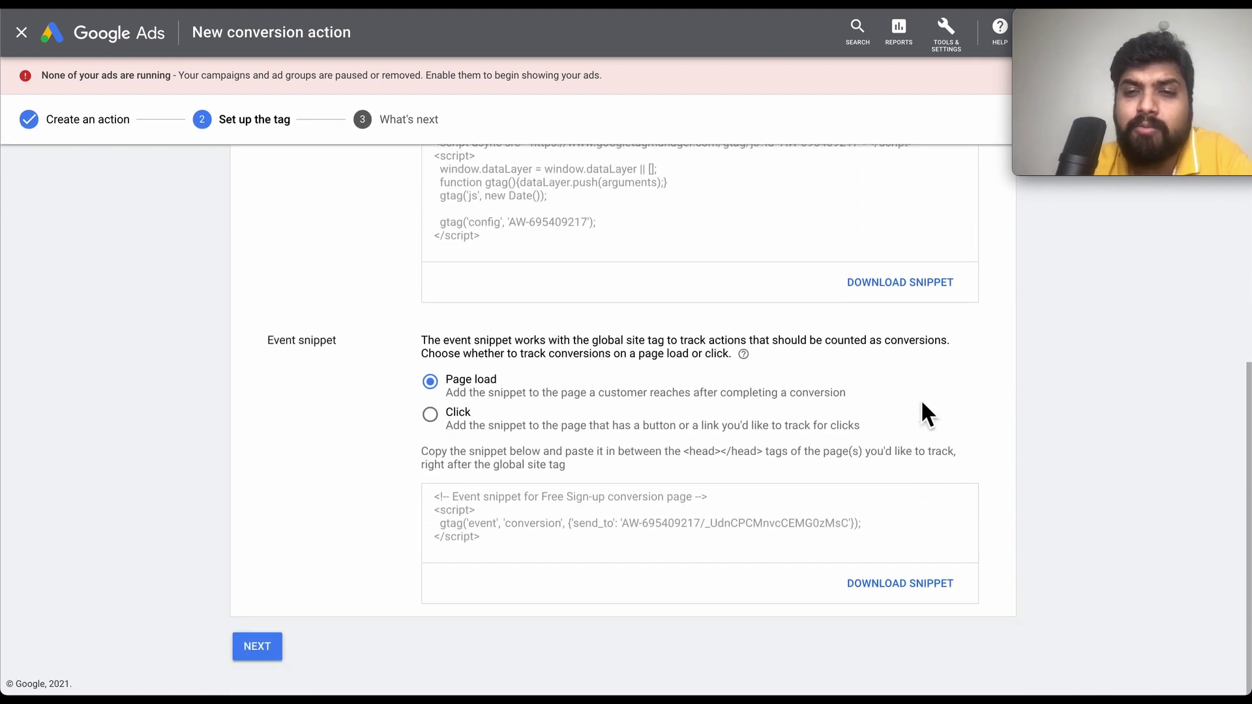
left_click(894, 296)
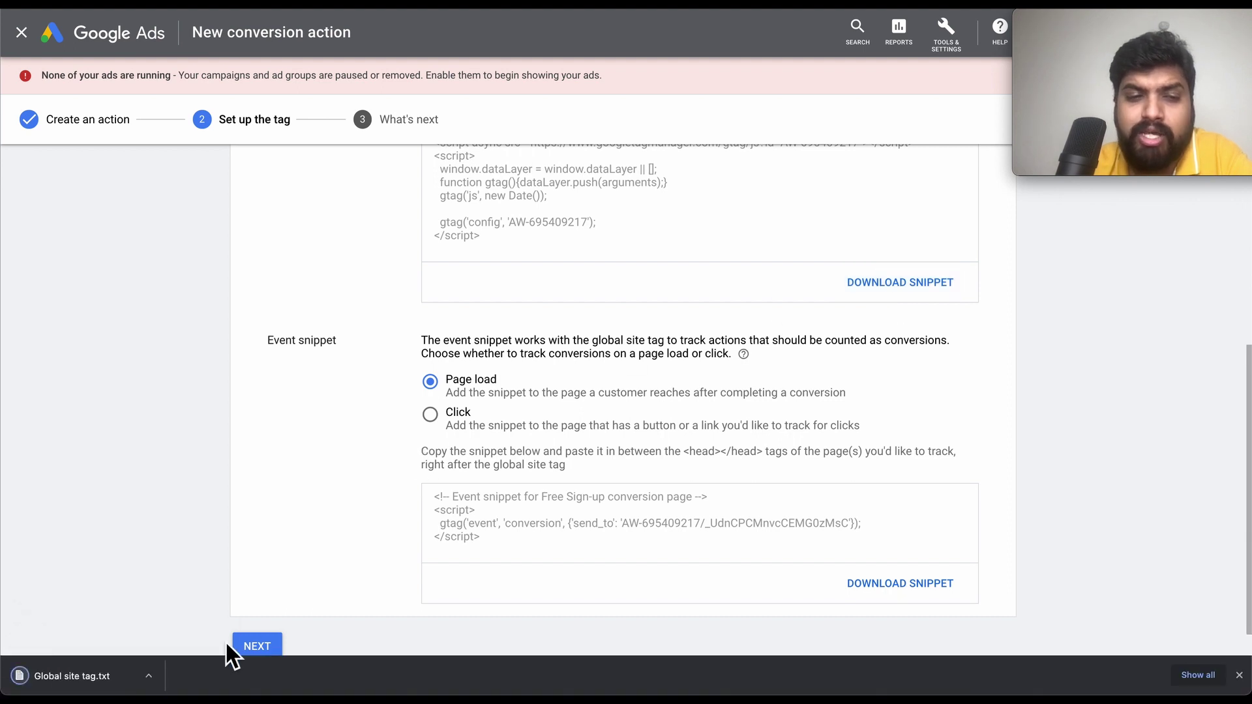
left_click(150, 684)
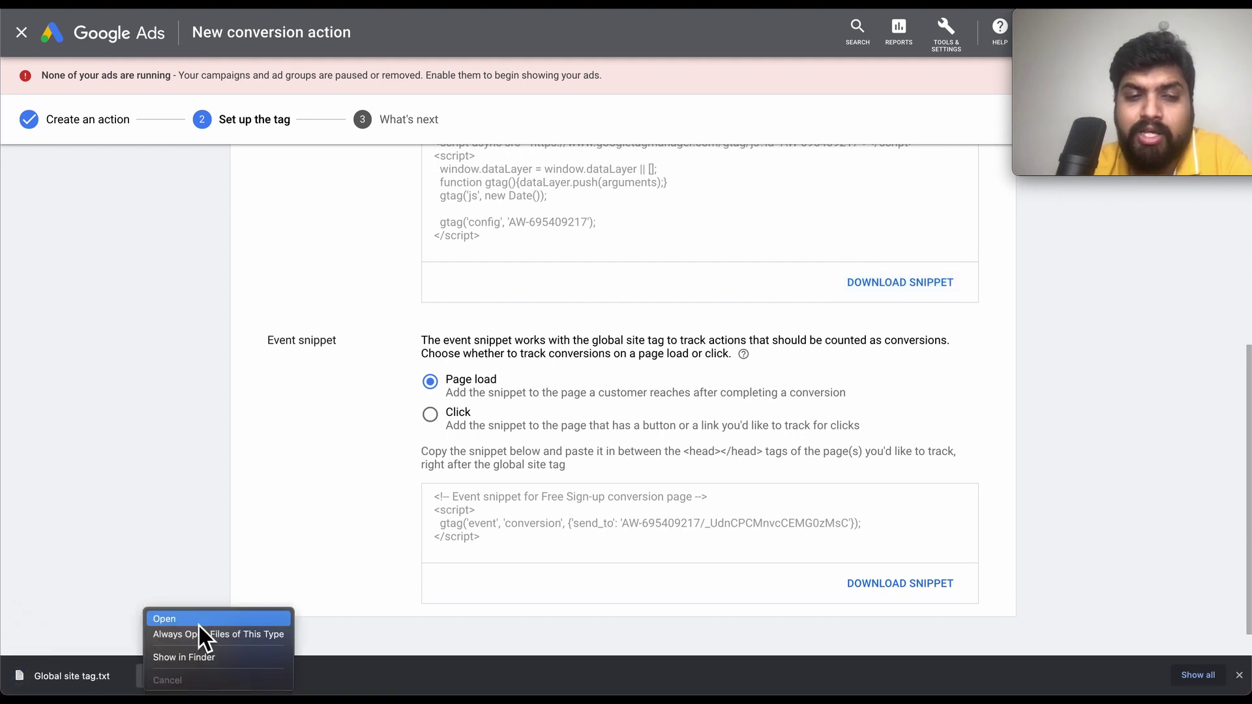
left_click(198, 623)
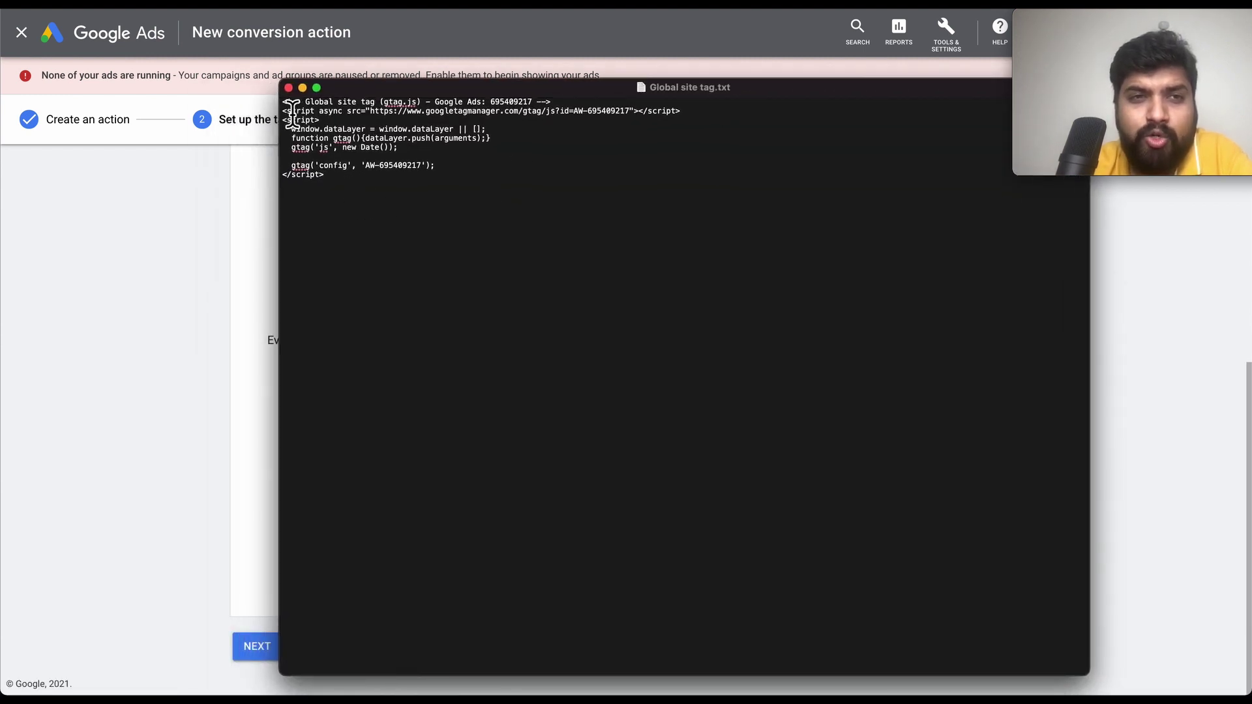
- Examine the comment line, script block and Google Ads account ID in the global site tag file, and close it
left_click_drag(282, 102, 550, 103)
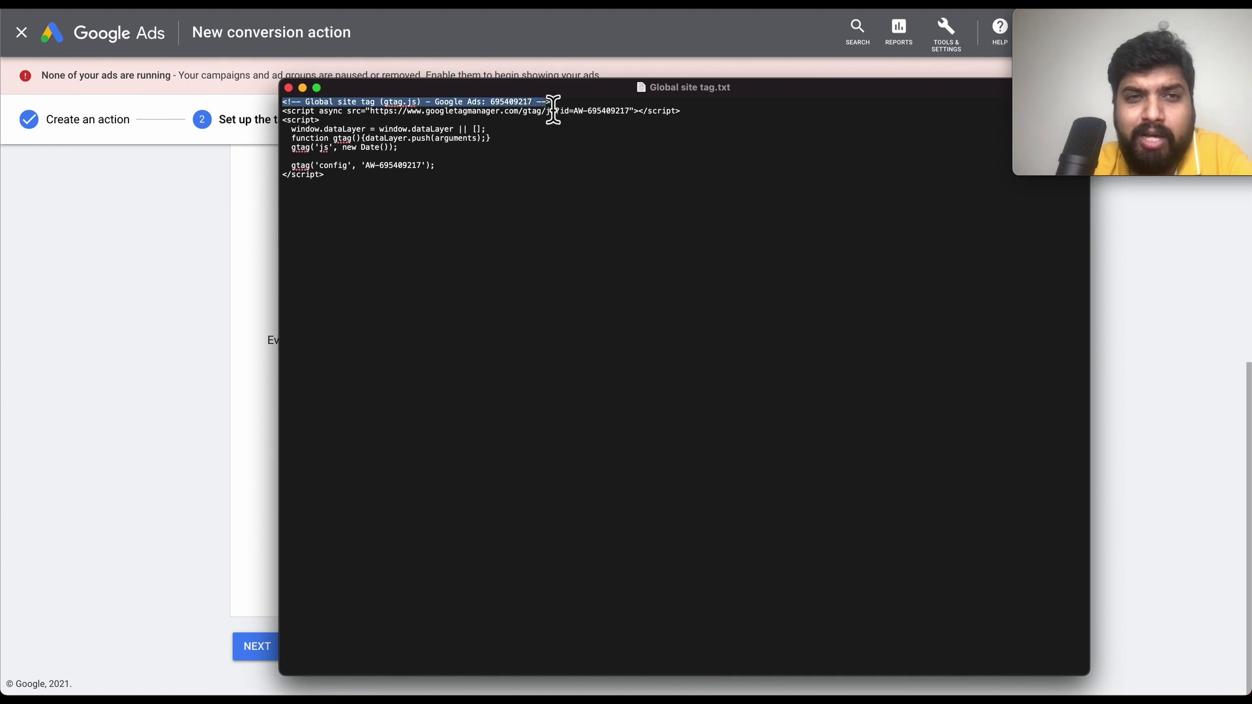
left_click_drag(283, 120, 389, 189)
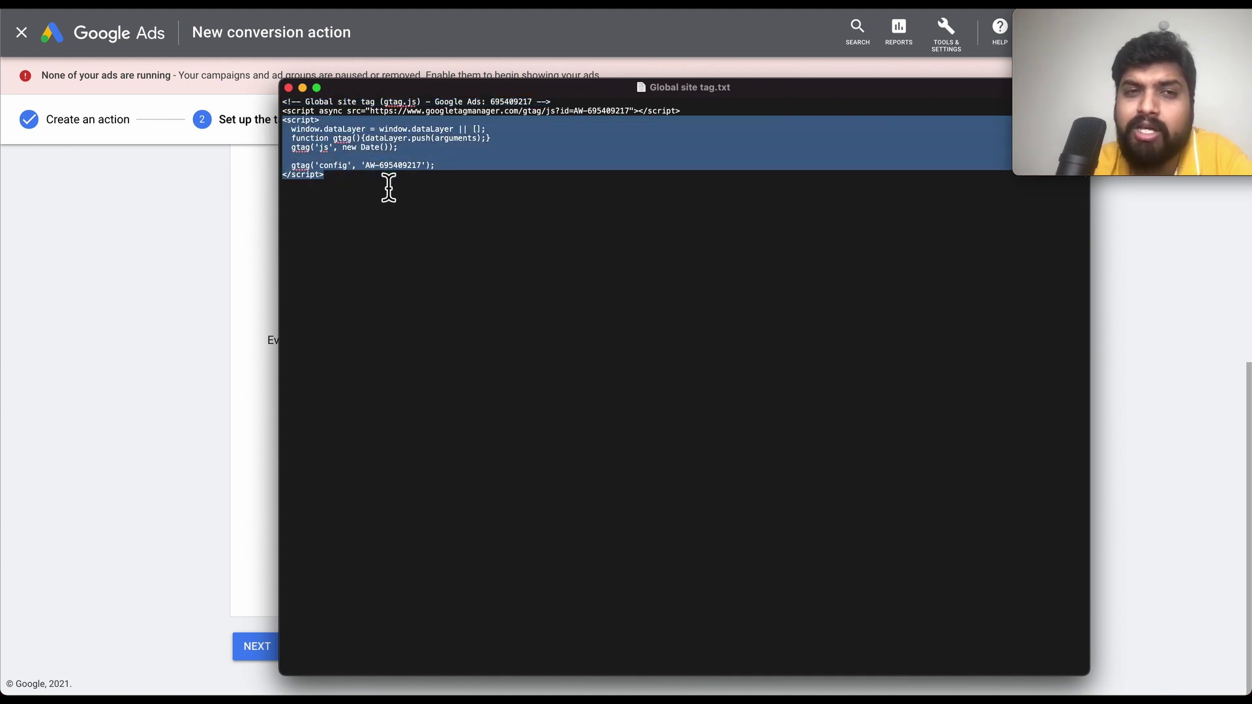
left_click(389, 188)
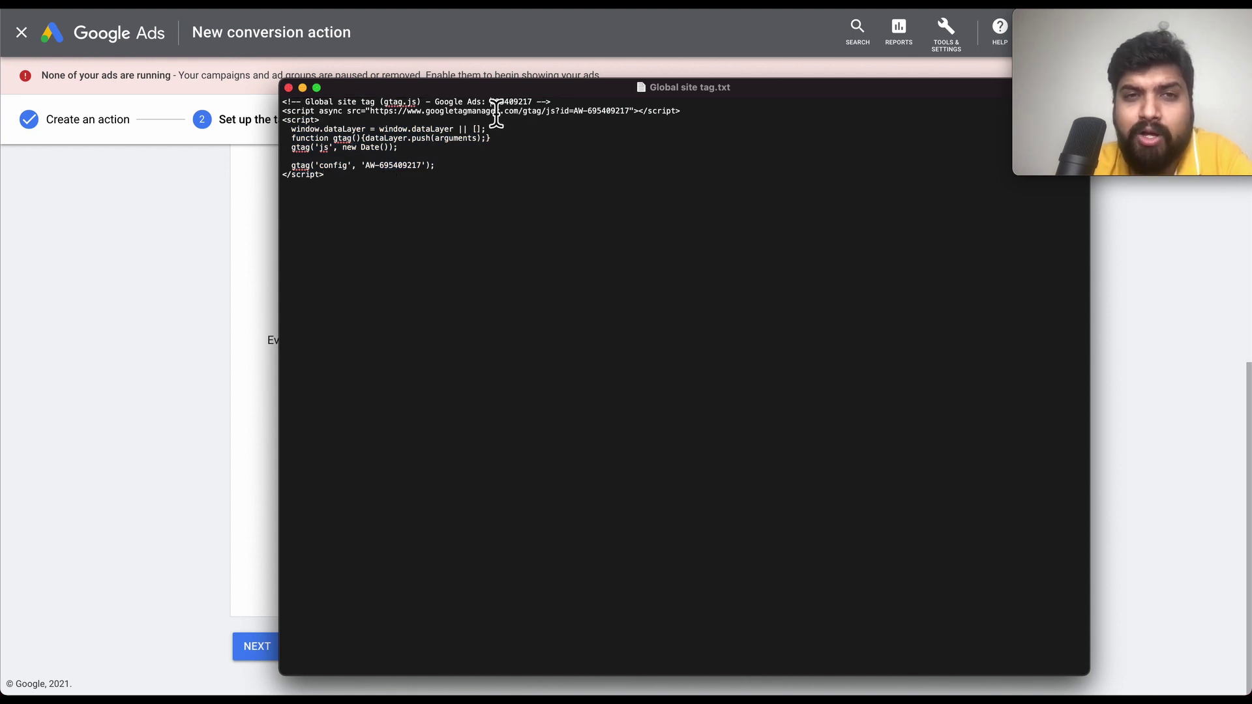
left_click_drag(490, 105, 540, 117)
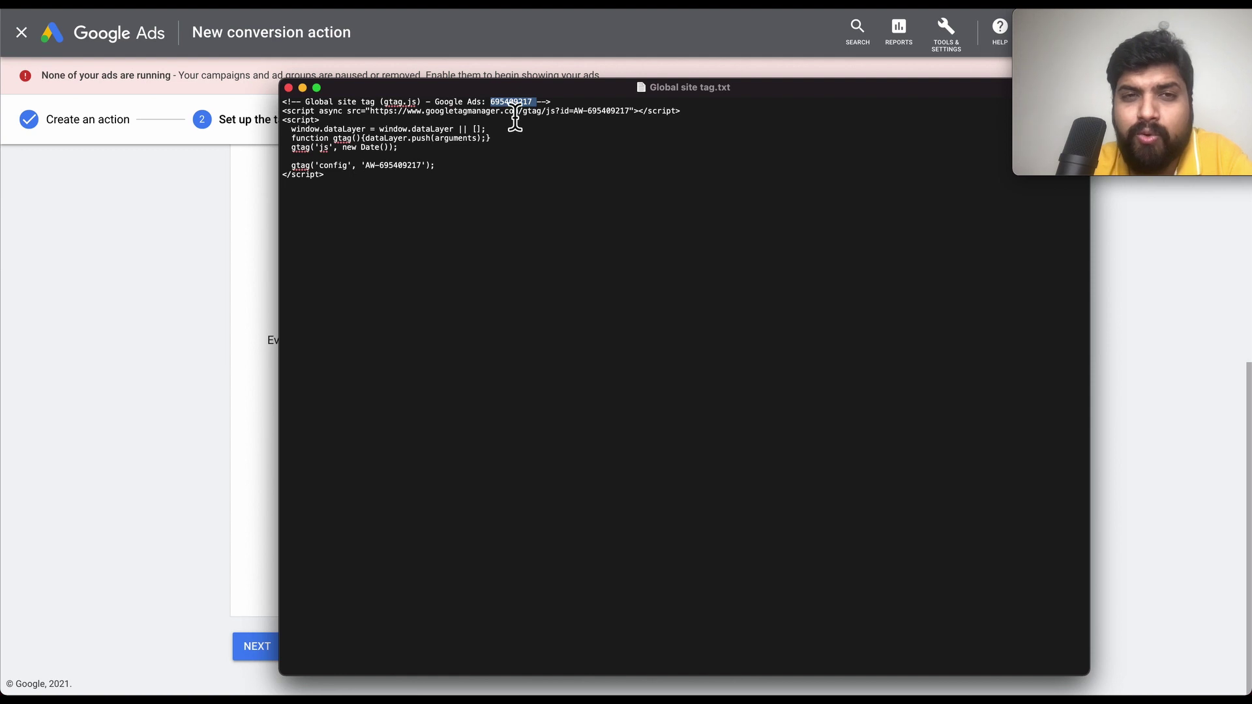
left_click(515, 116)
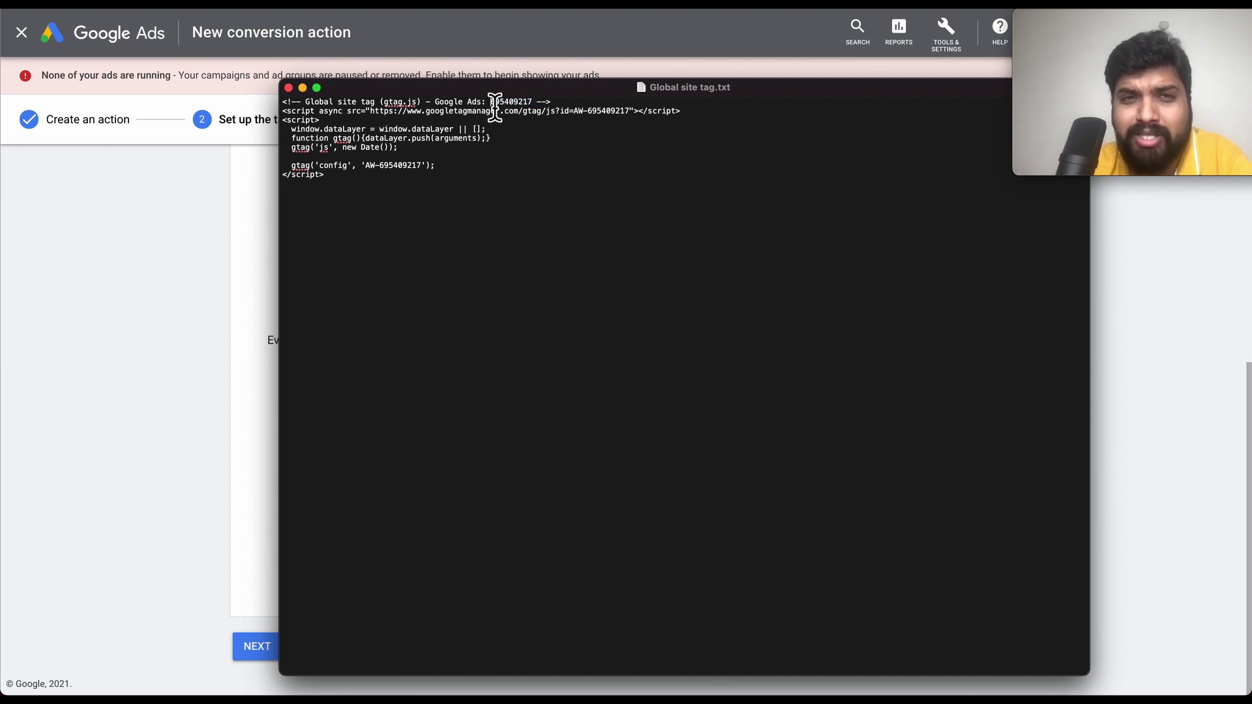
left_click_drag(490, 103, 541, 104)
left_click(505, 196)
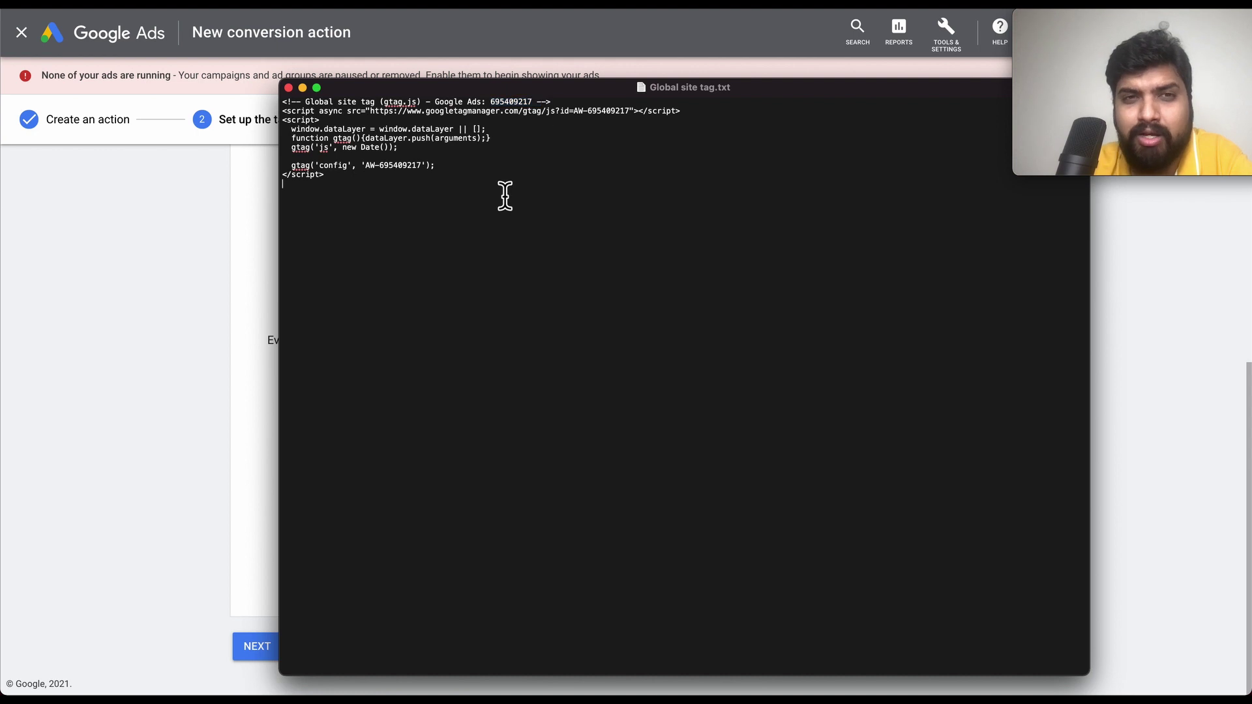
left_click(291, 90)
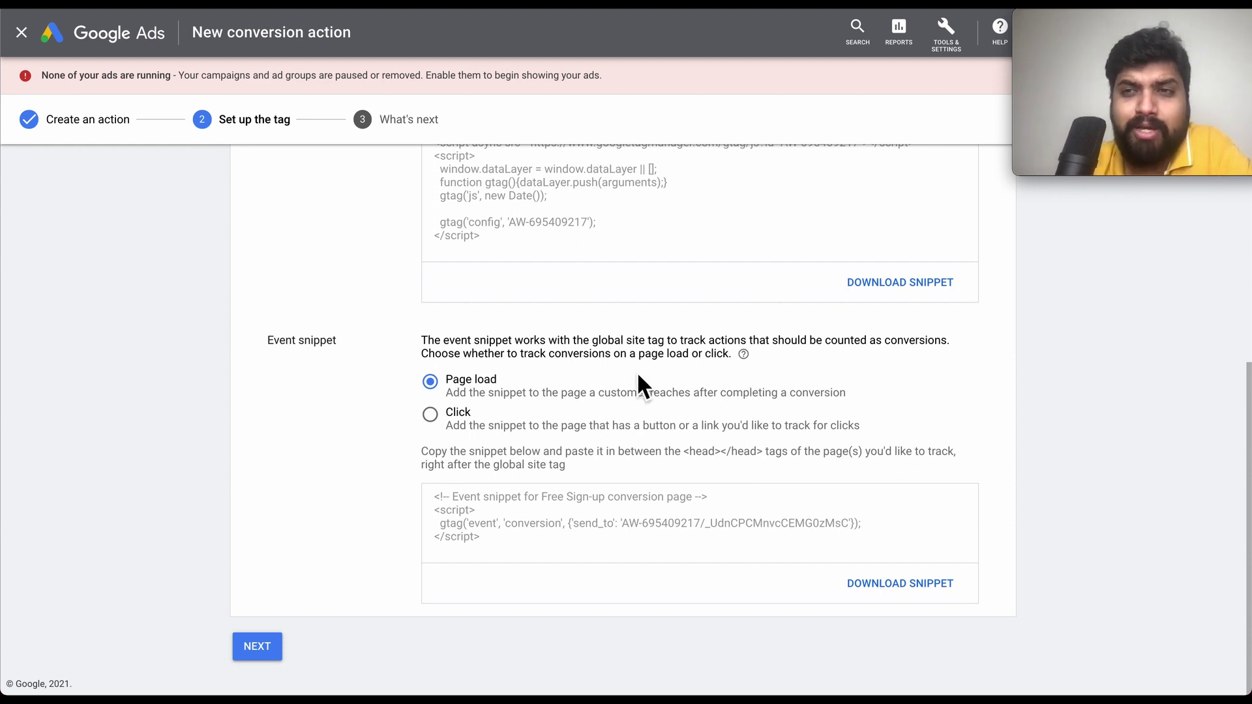
- Set the event snippet to track conversions on Click, review its code, and continue to the final stage of the setup
left_click(448, 429)
scroll(531, 444, "down", 2)
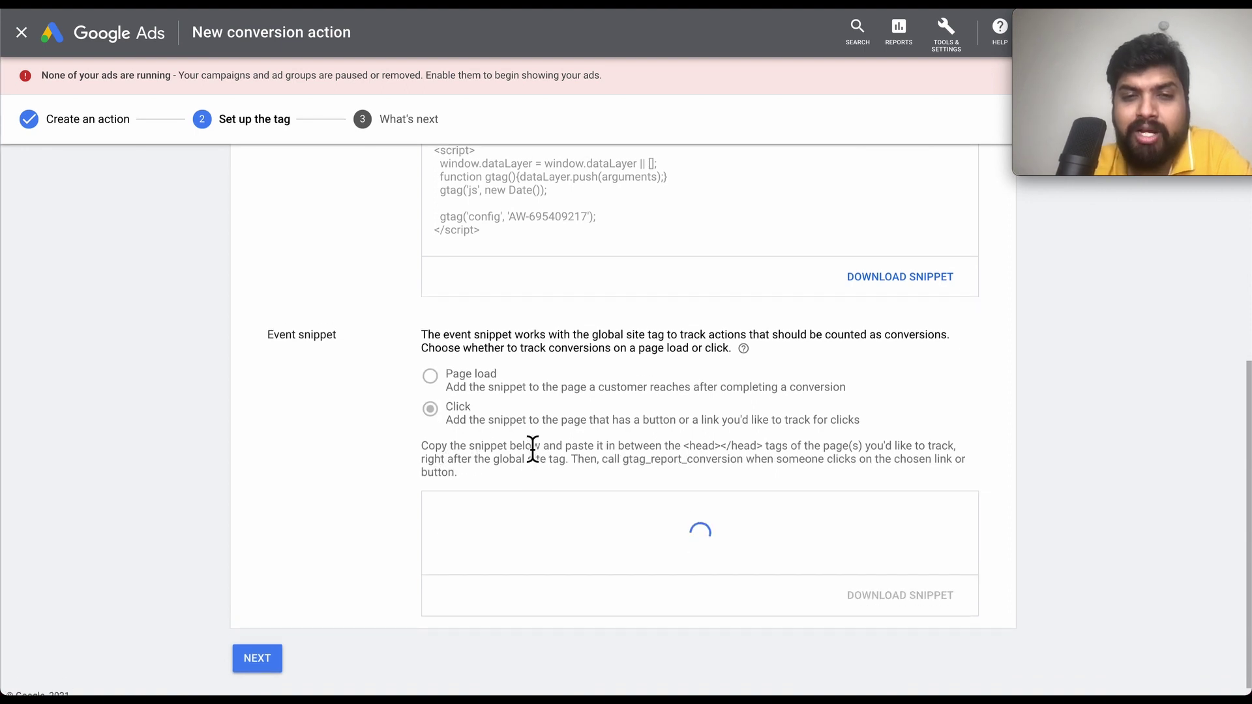
scroll(490, 405, "down", 2)
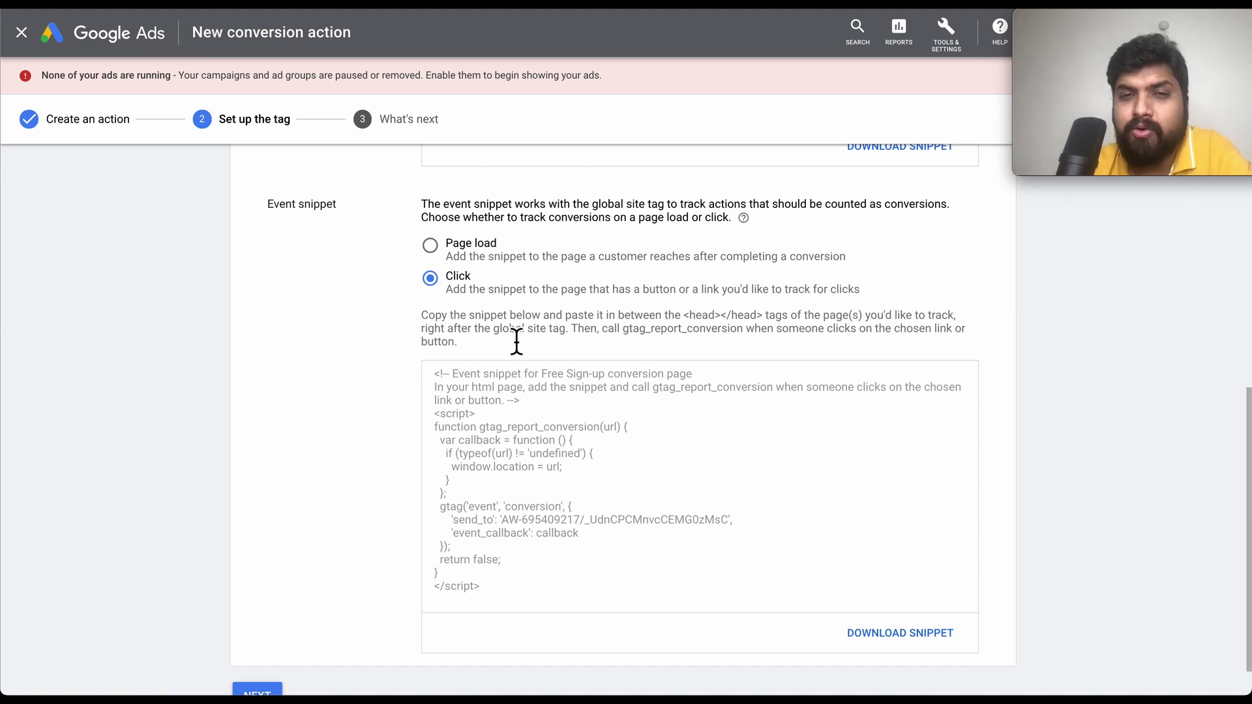
scroll(515, 343, "down", 1)
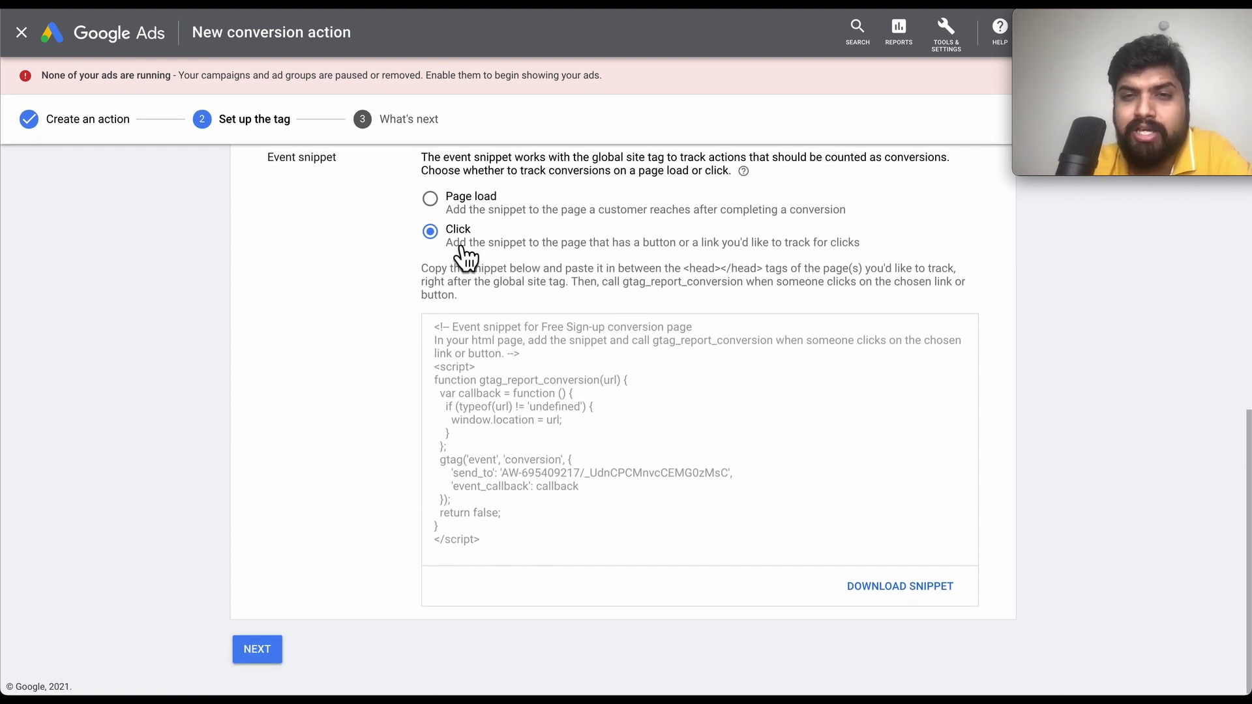
scroll(531, 263, "up", 1)
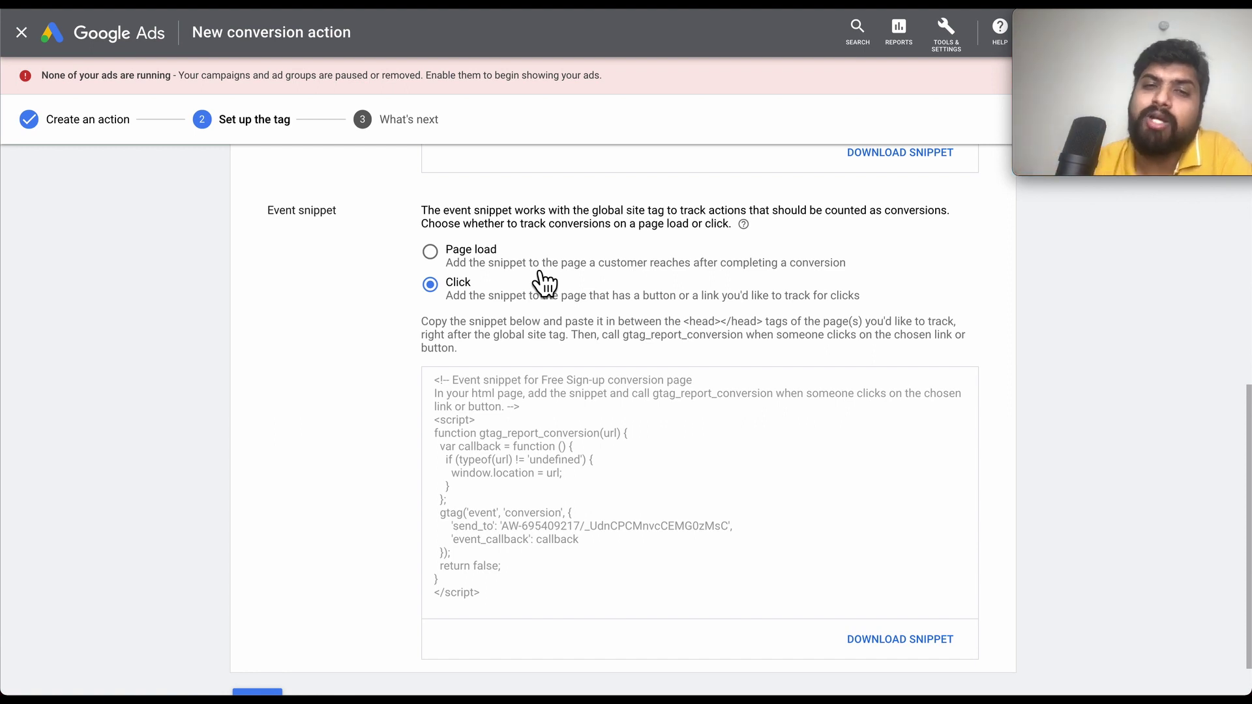
scroll(462, 349, "down", 1)
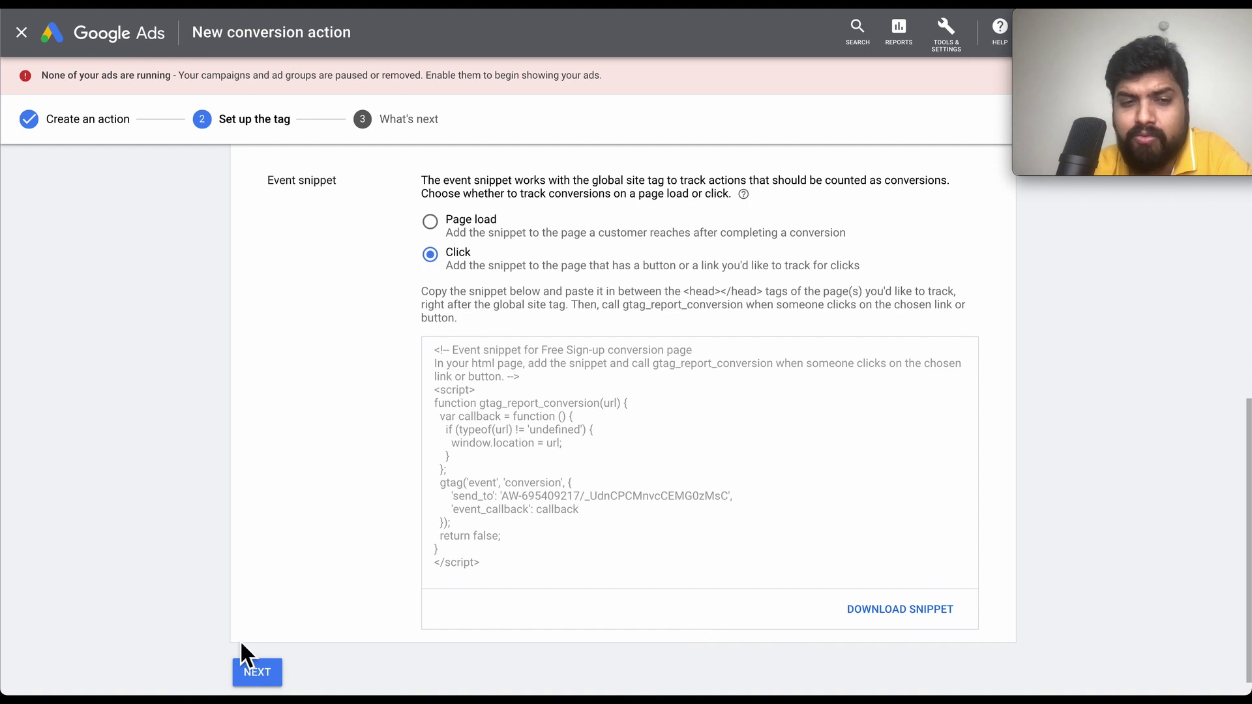
left_click(269, 676)
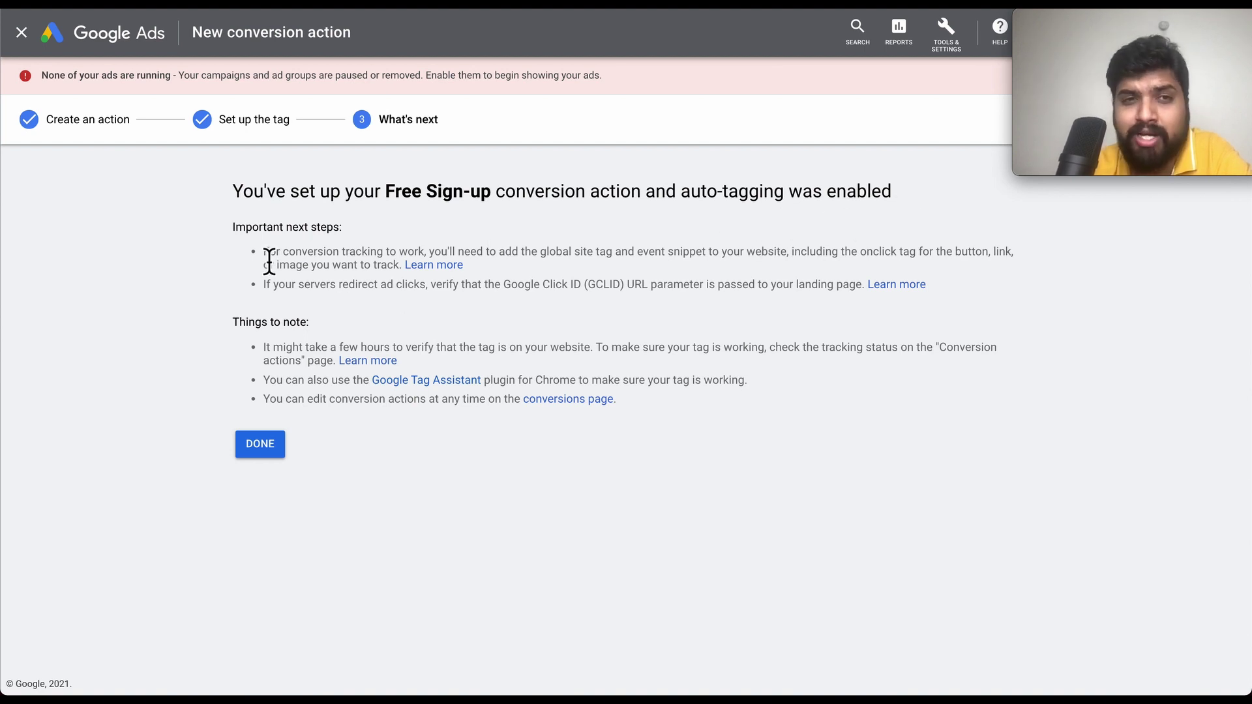
- Read the next steps and notes on adding the tag, the GCLID parameter, checking tracking status and editing conversion actions
left_click_drag(269, 260, 720, 261)
left_click(717, 260)
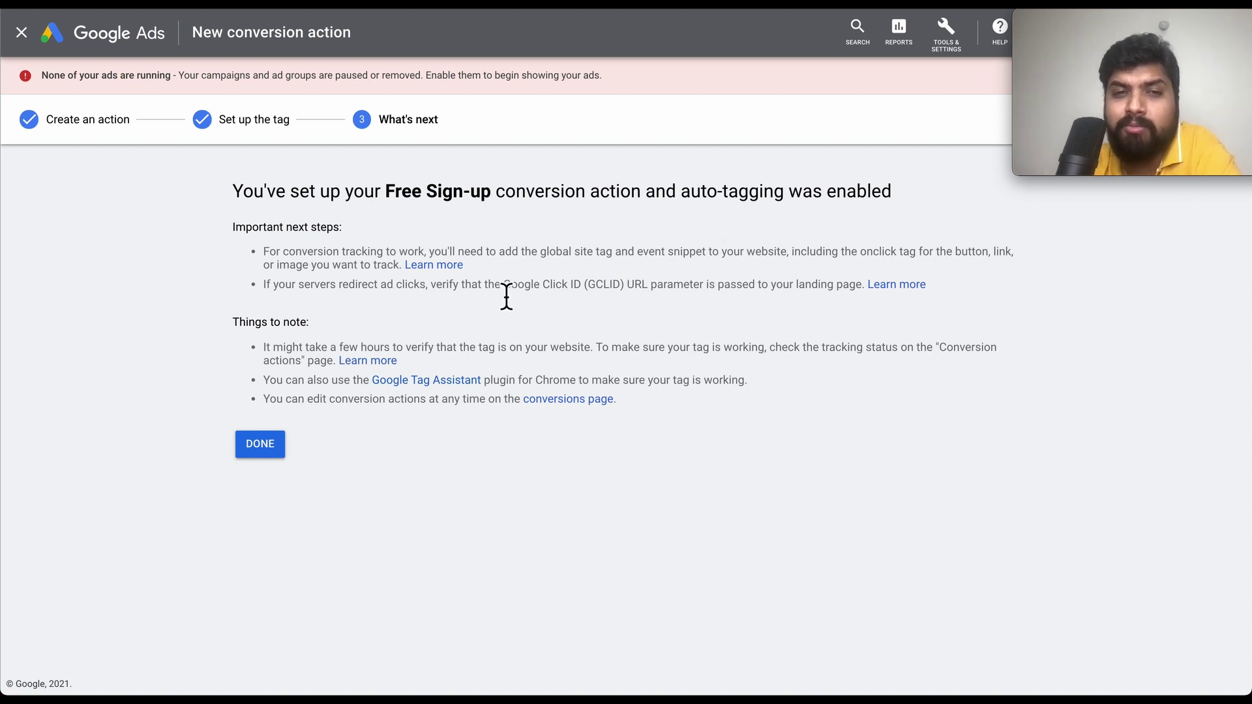
left_click_drag(500, 286, 625, 296)
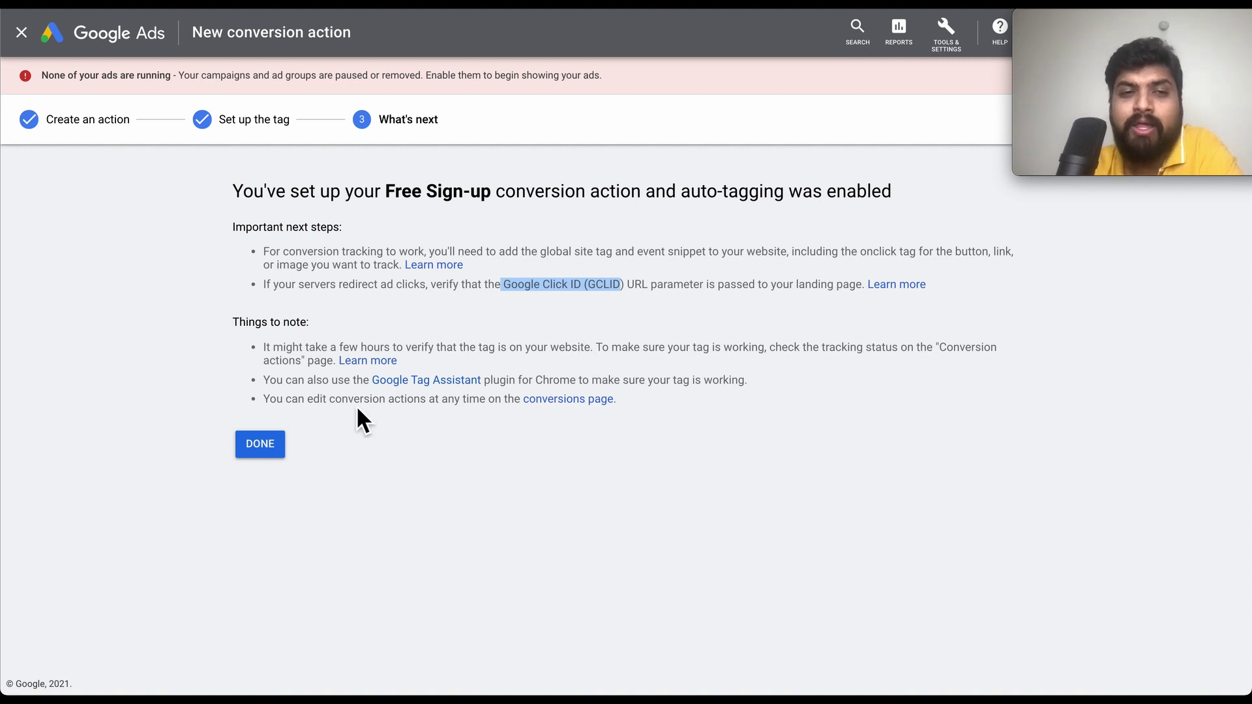
left_click(267, 356)
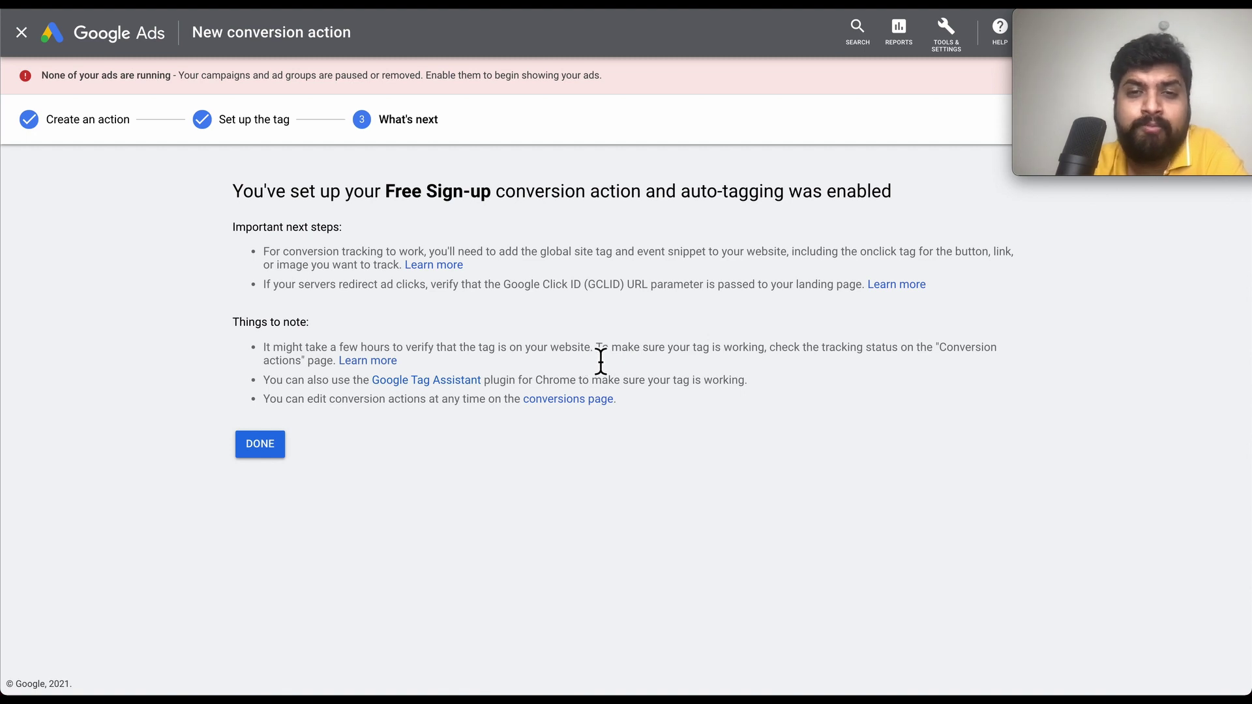
left_click_drag(597, 348, 867, 362)
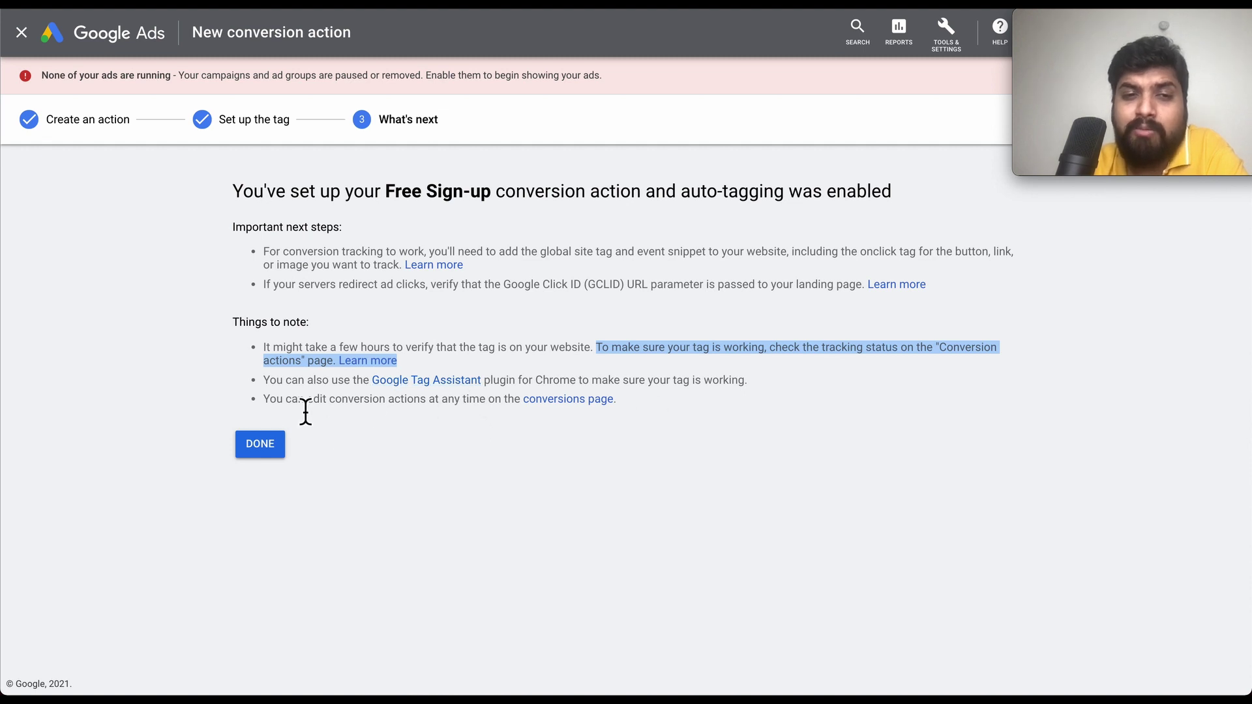
left_click_drag(285, 413, 531, 406)
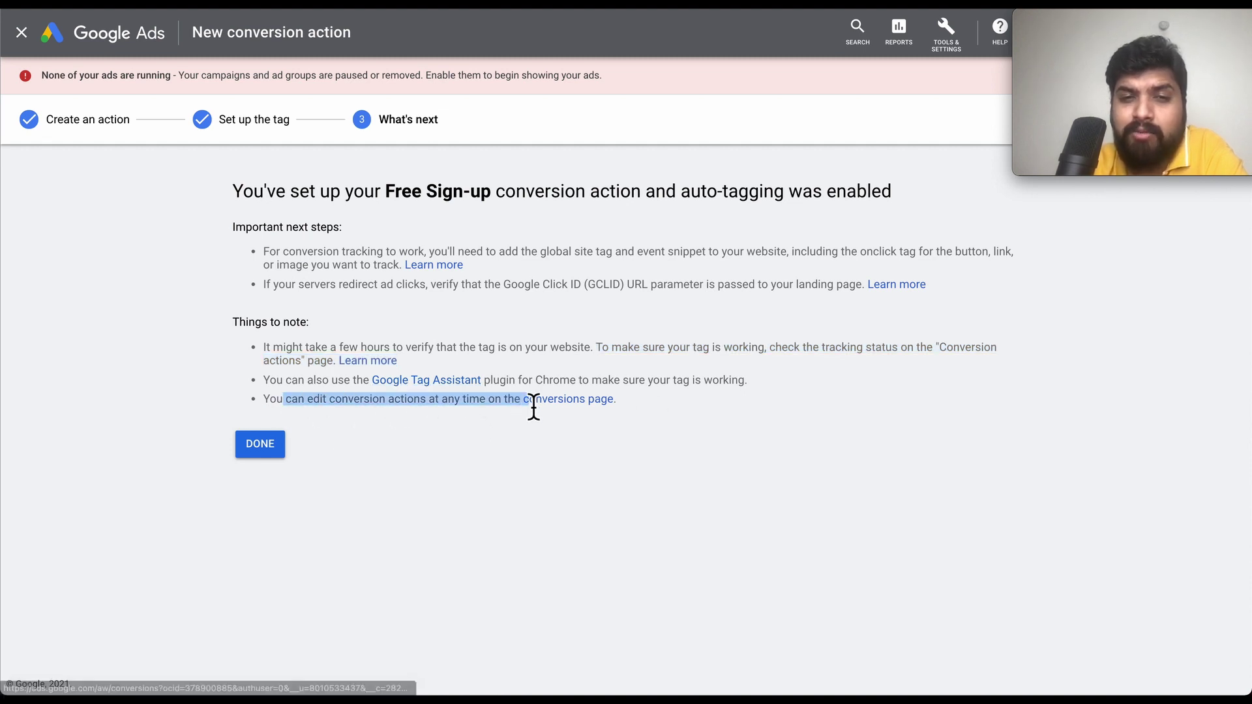
- Go to the account's Conversions page and read the tracking status explanation for the Free Sign-up action
left_click(949, 33)
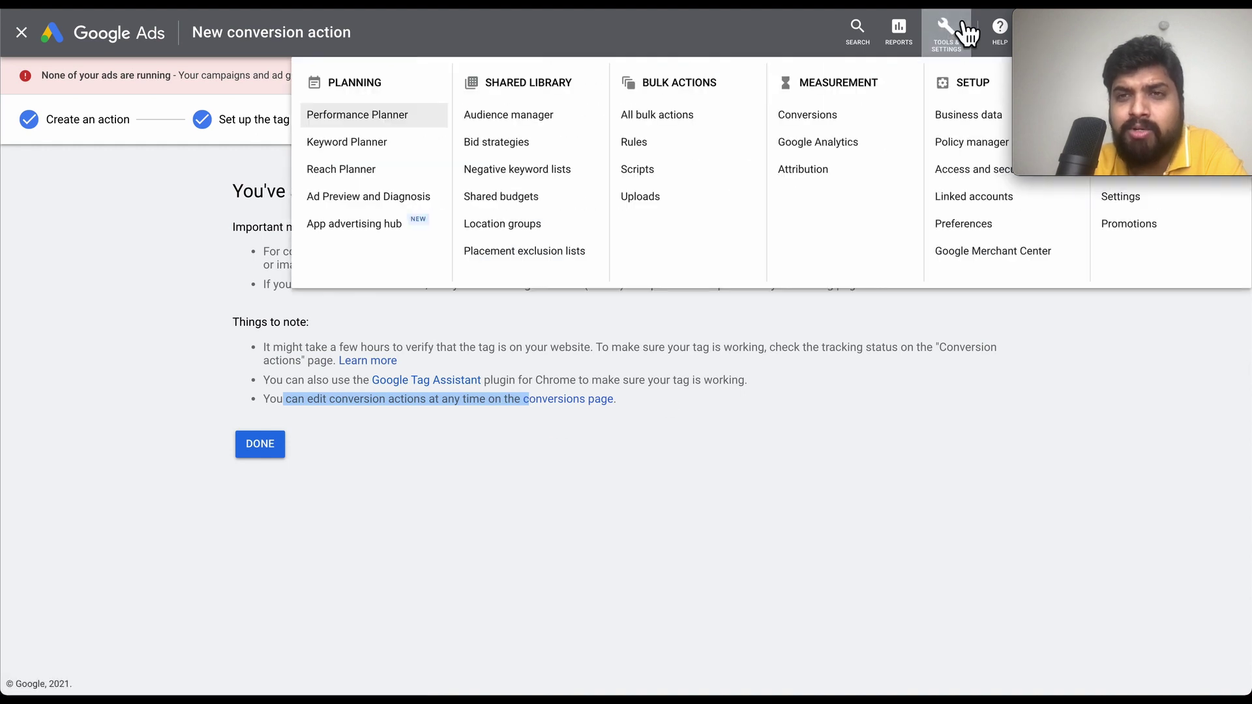
left_click(807, 116)
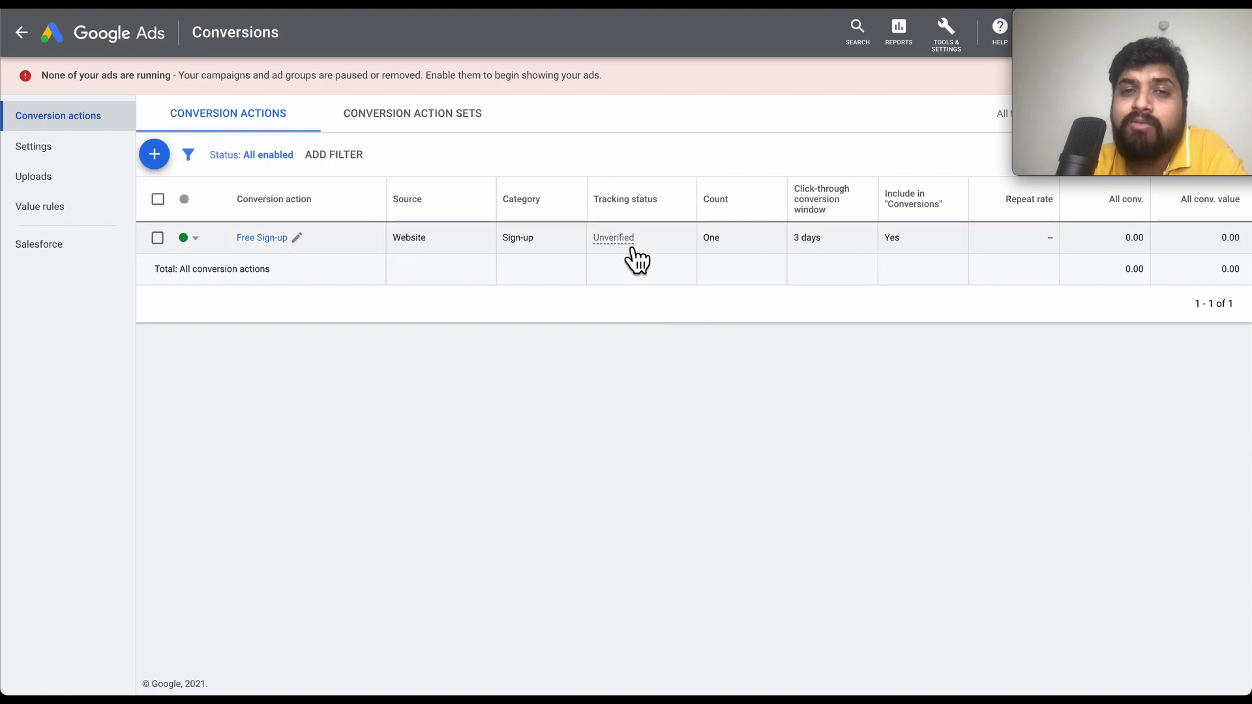
mouse_move(631, 251)
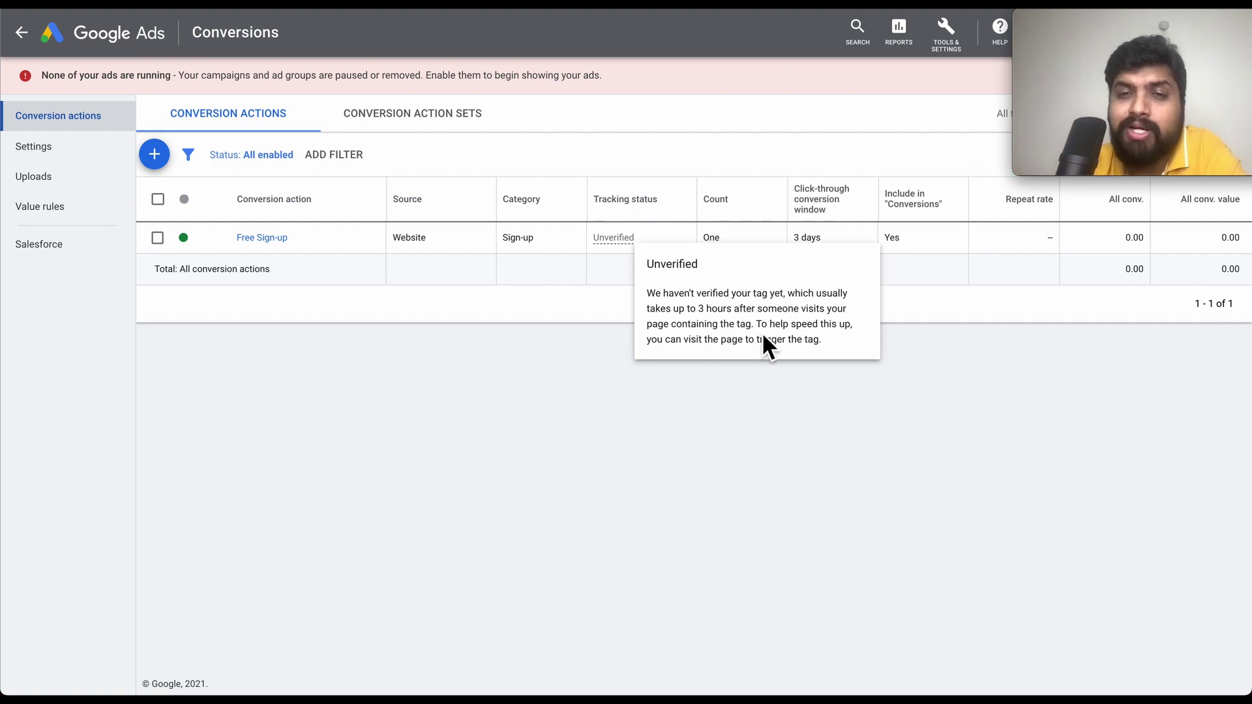
left_click_drag(756, 326, 776, 340)
left_click(807, 357)
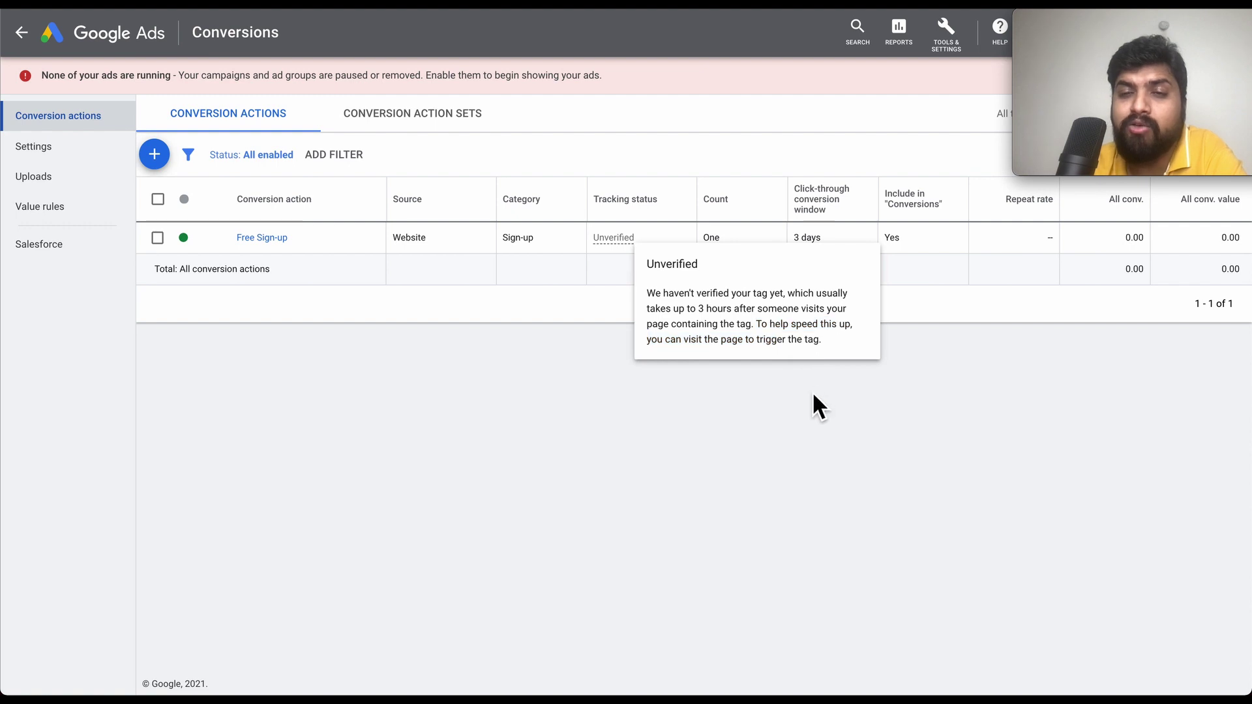